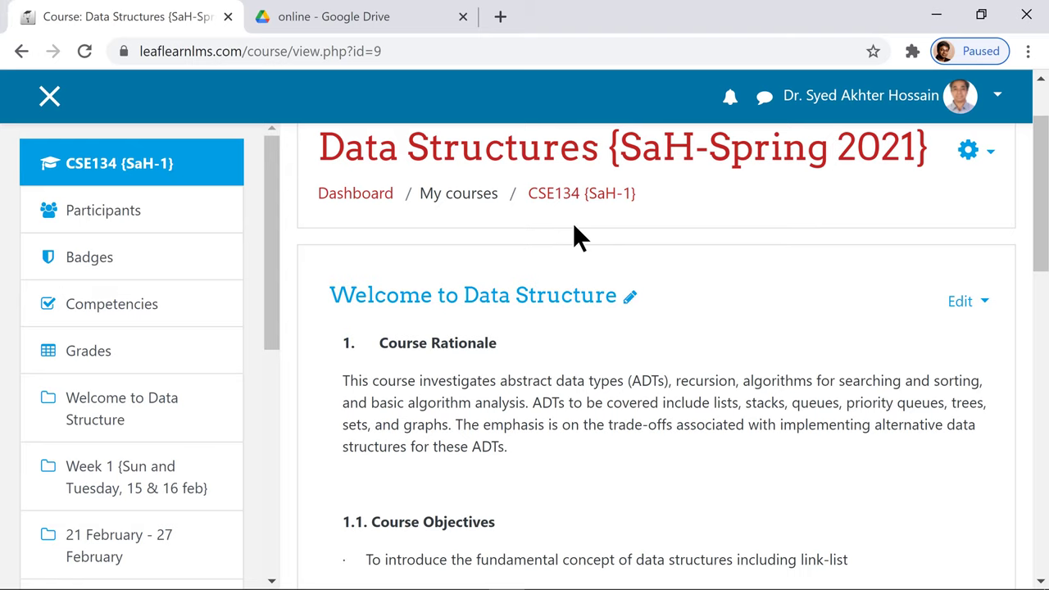
Go to Google Drive and open the cse134 course folder.
scroll(574, 228, down, 2)
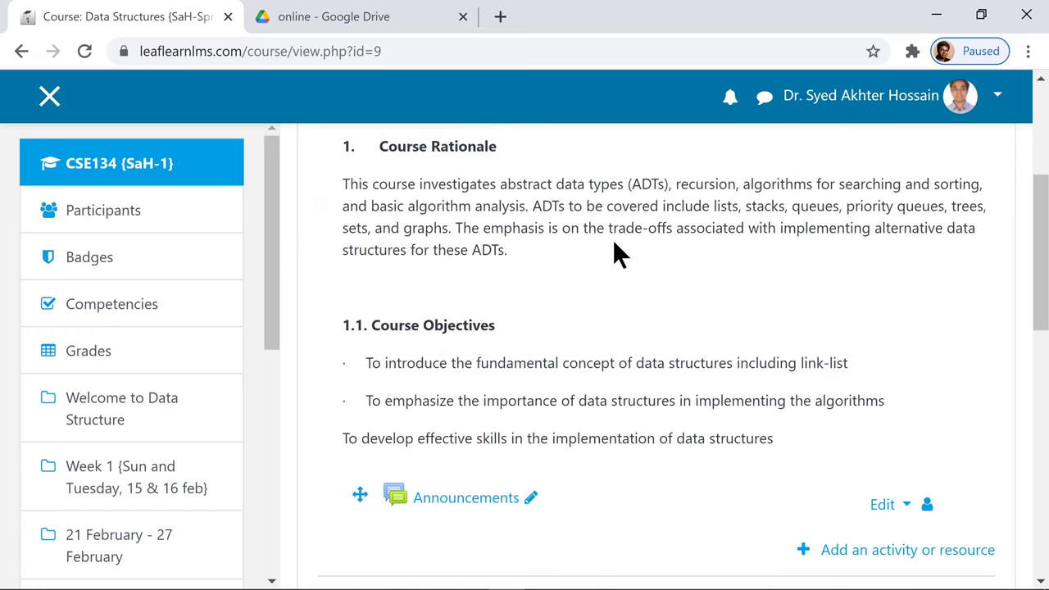
scroll(615, 254, up, 2)
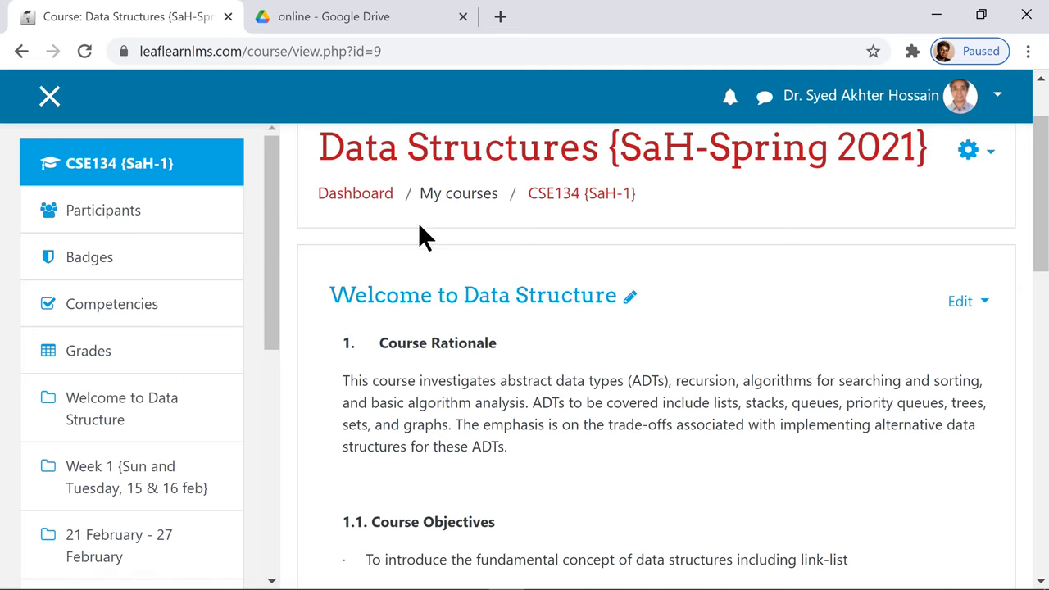
click(358, 19)
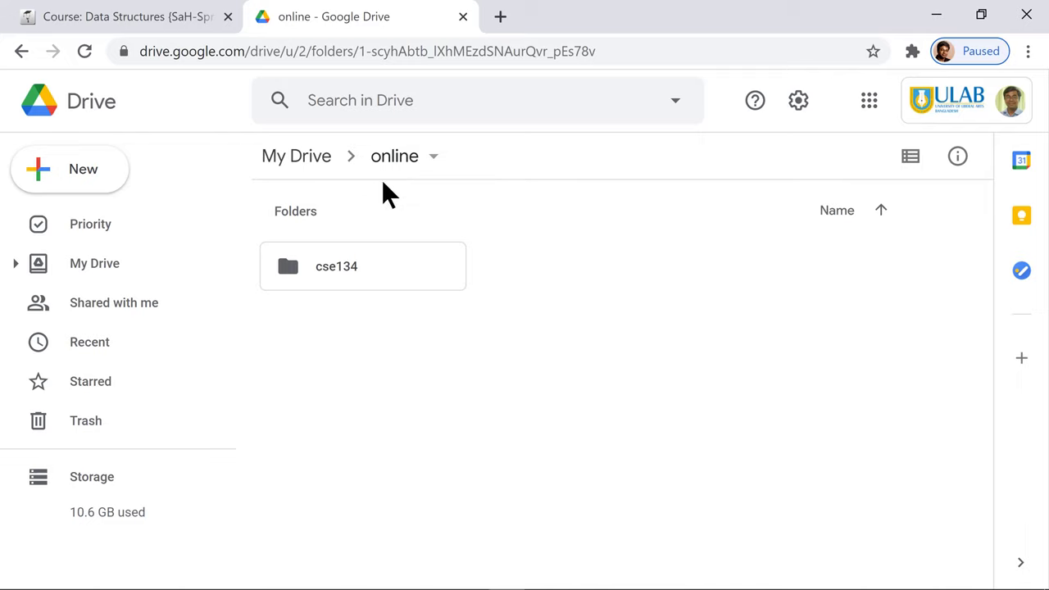
click(332, 279)
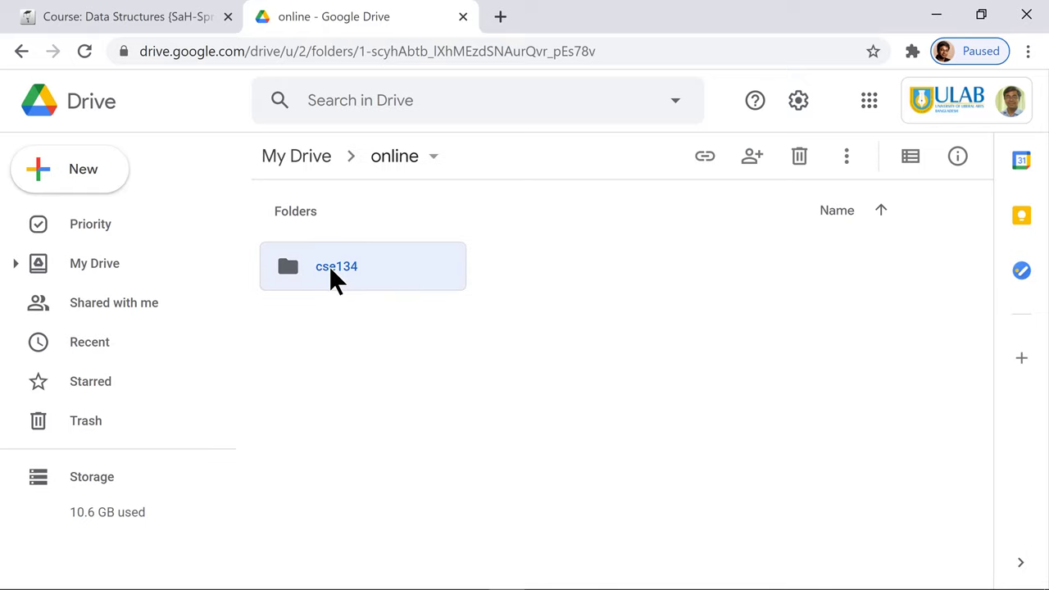
double_click(331, 273)
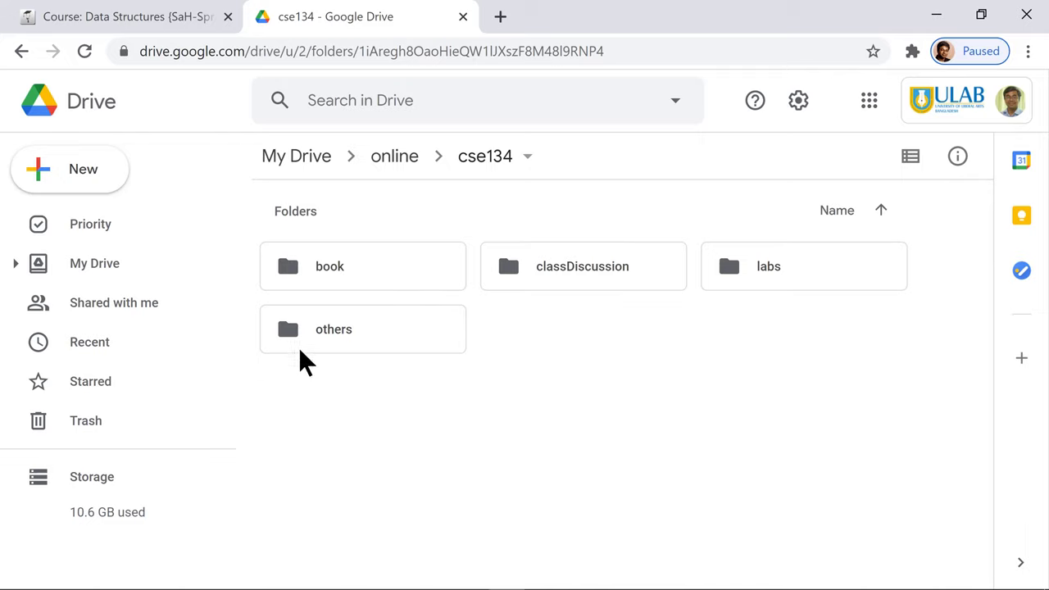
Browse the book, classDiscussion, labs and others subfolders, returning to cse134 after each.
double_click(334, 276)
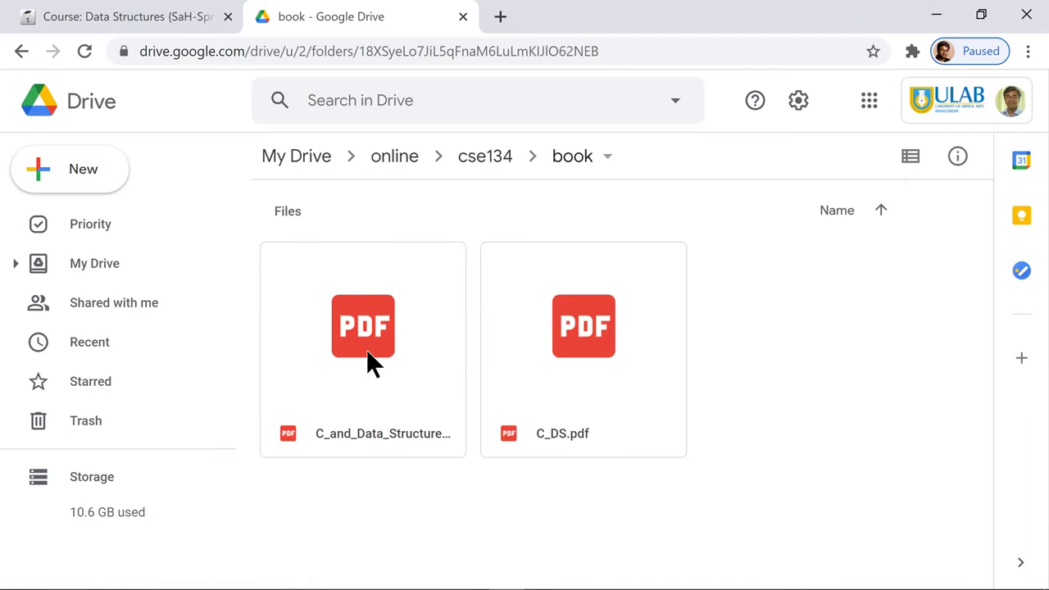
click(489, 168)
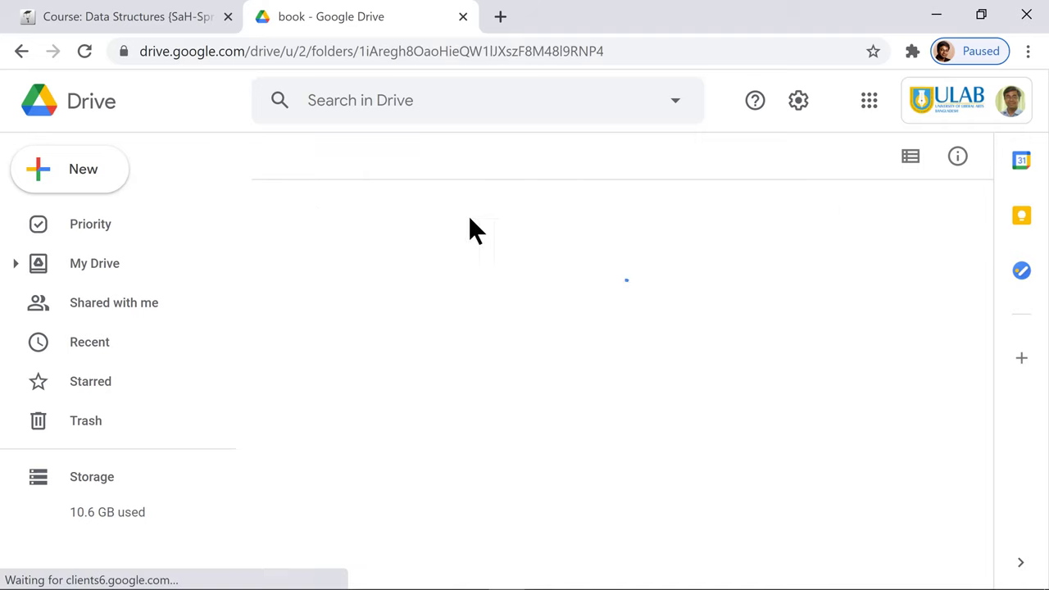
double_click(566, 277)
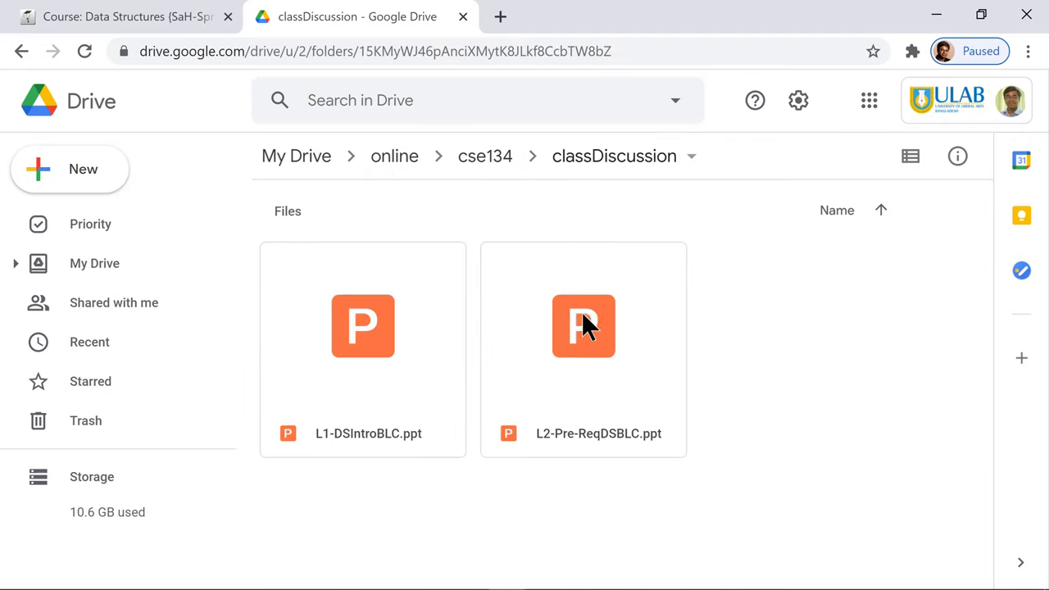
click(487, 163)
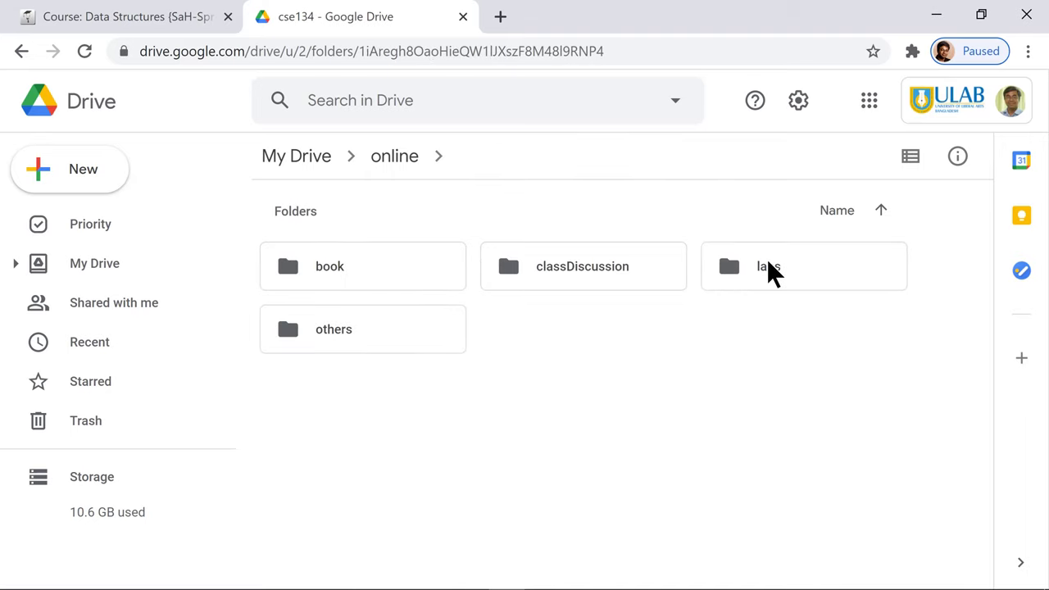
click(769, 262)
double_click(766, 262)
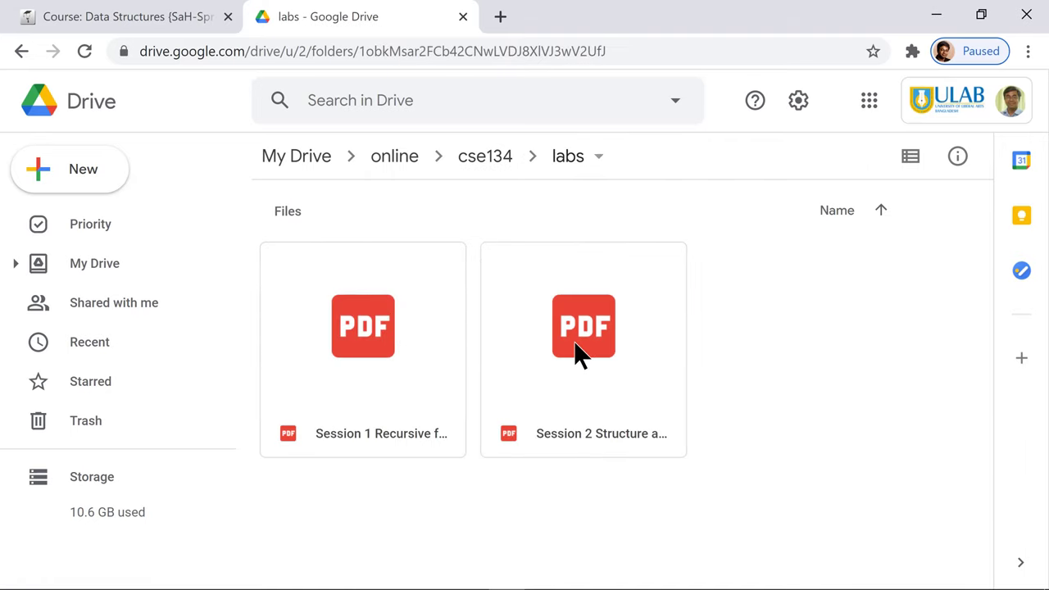
click(492, 162)
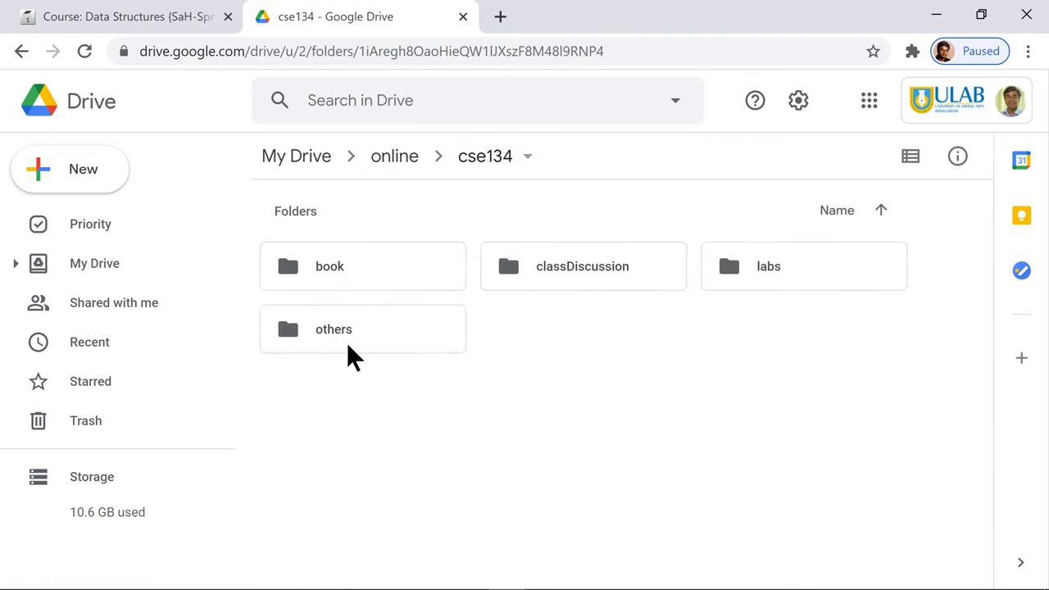
click(347, 360)
double_click(348, 351)
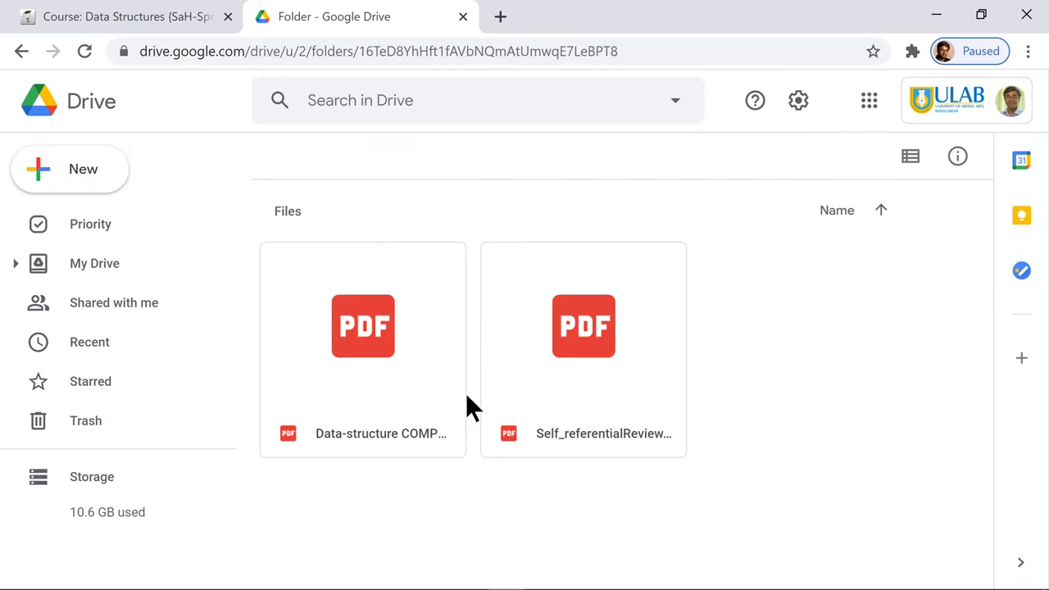
click(478, 156)
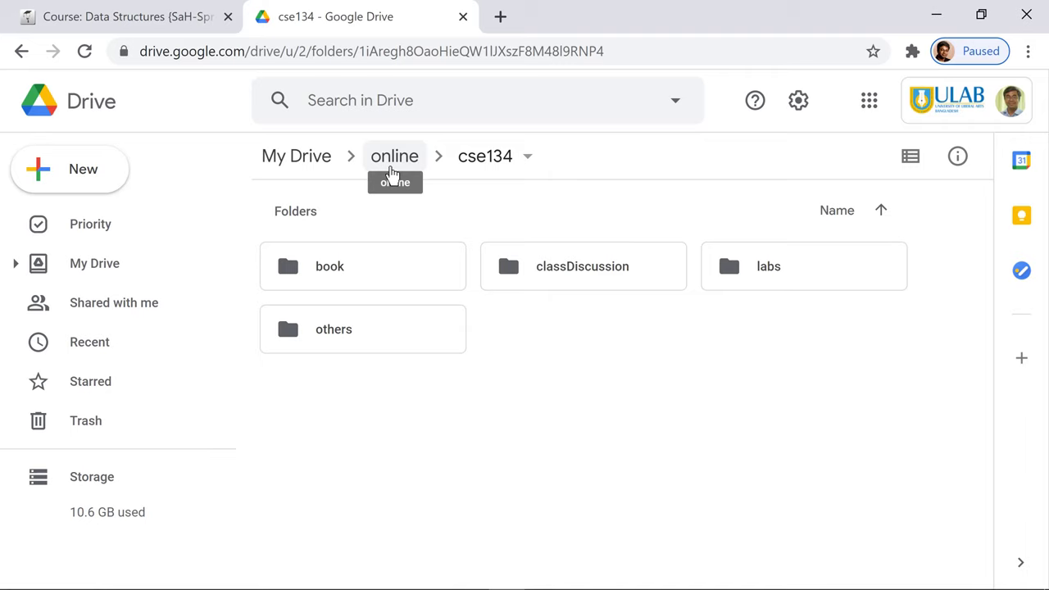
Go back to the Data Structures course and choose Edit section on 'Welcome to Data Structure'.
click(150, 15)
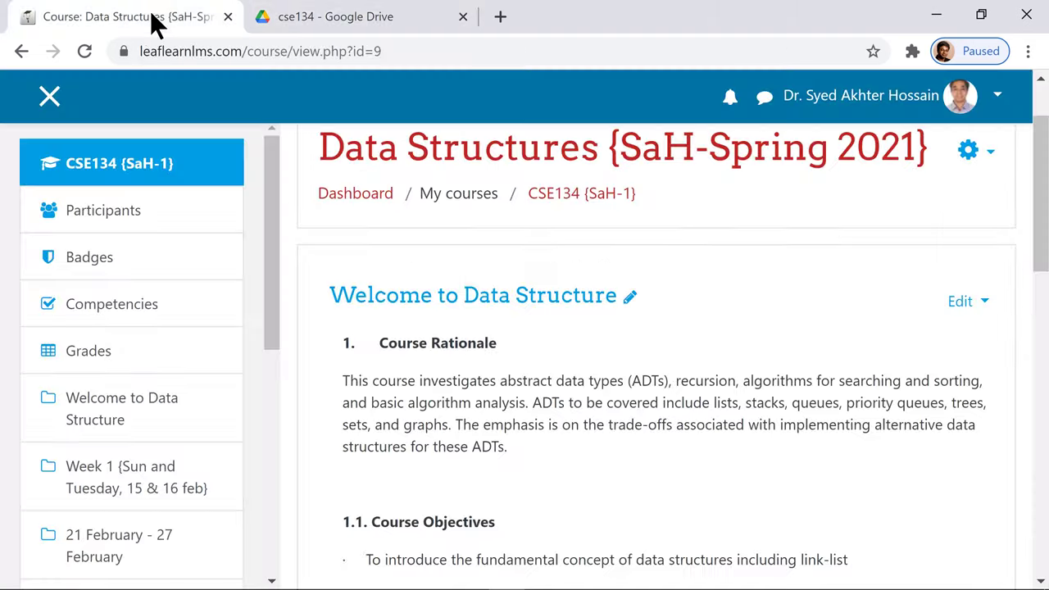
scroll(738, 324, down, 3)
scroll(750, 328, up, 5)
click(992, 250)
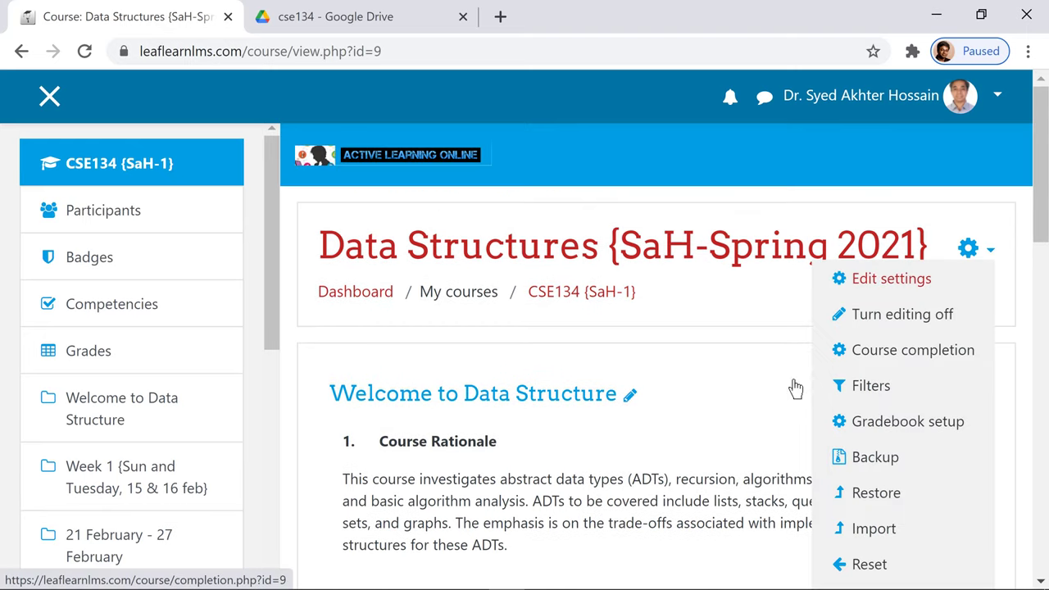
click(742, 433)
scroll(834, 425, down, 2)
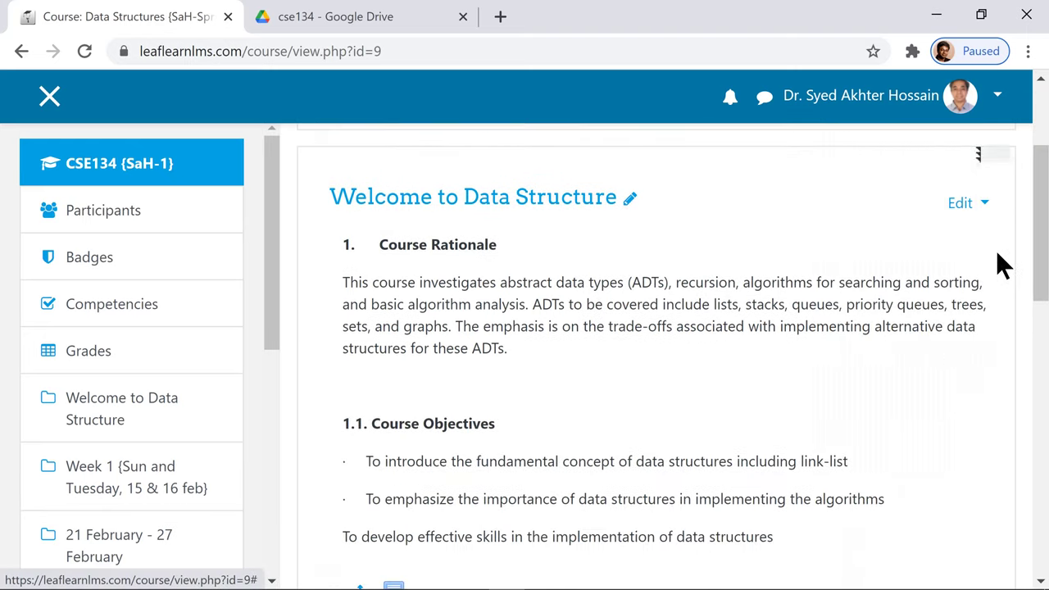
click(984, 204)
Add a bold 'Text Books' line after the objectives, with a bulleted line below it.
click(937, 237)
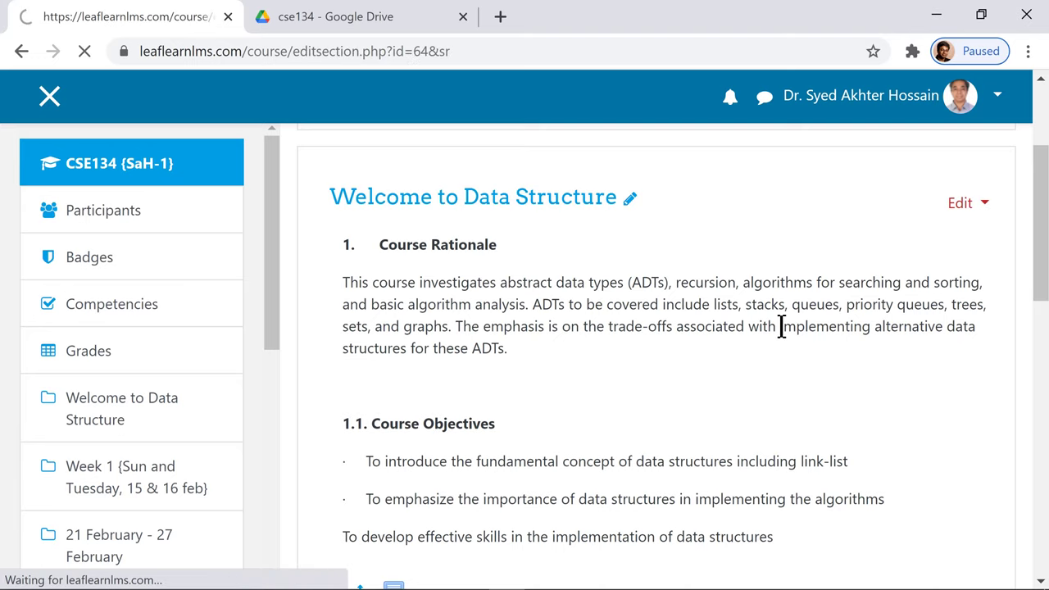
scroll(781, 327, down, 2)
scroll(781, 327, down, 5)
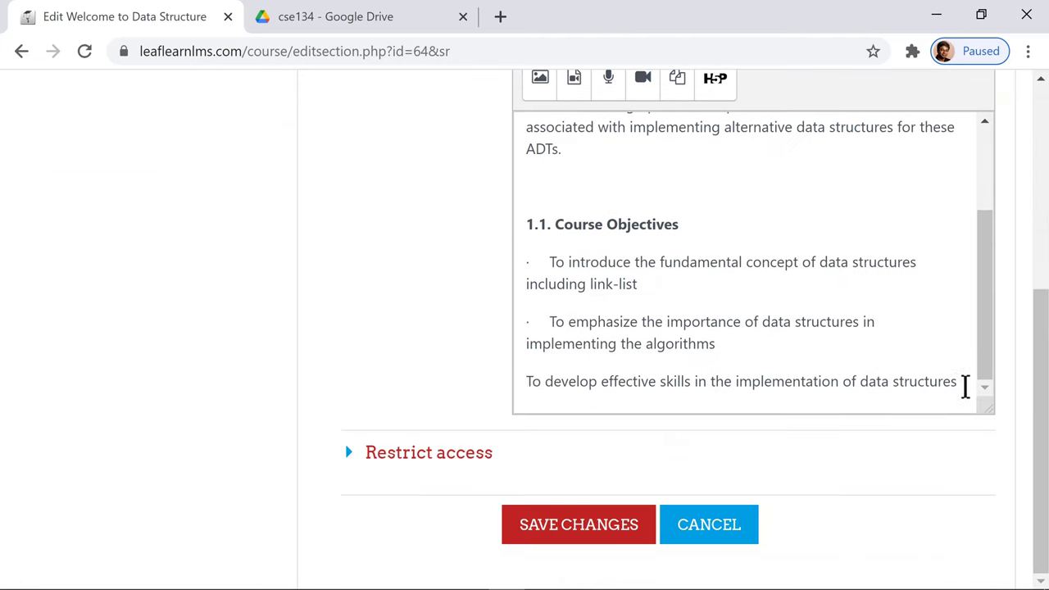
click(960, 383)
key(Return)
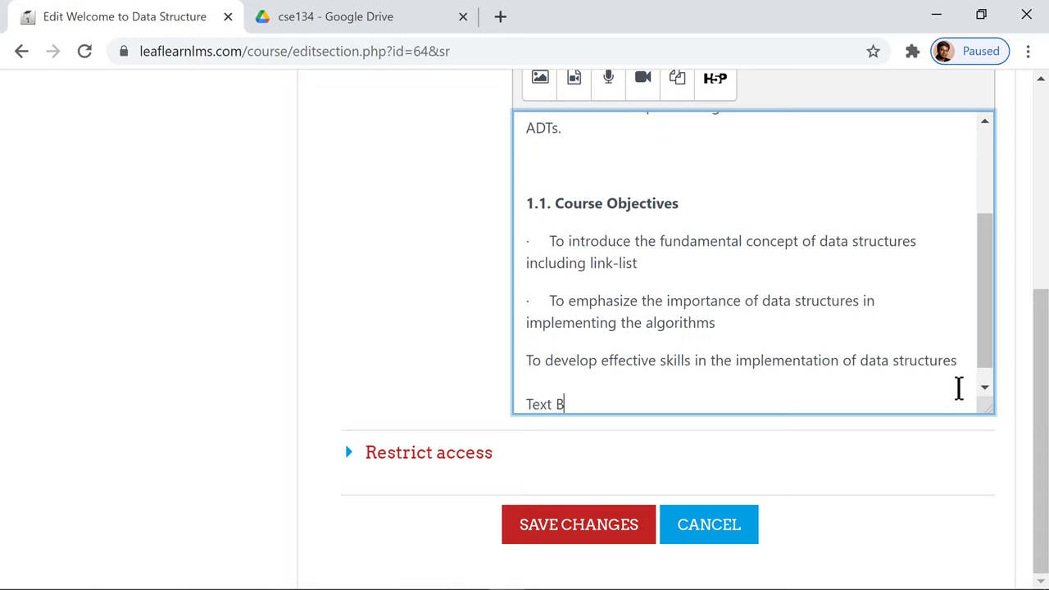
key(Return)
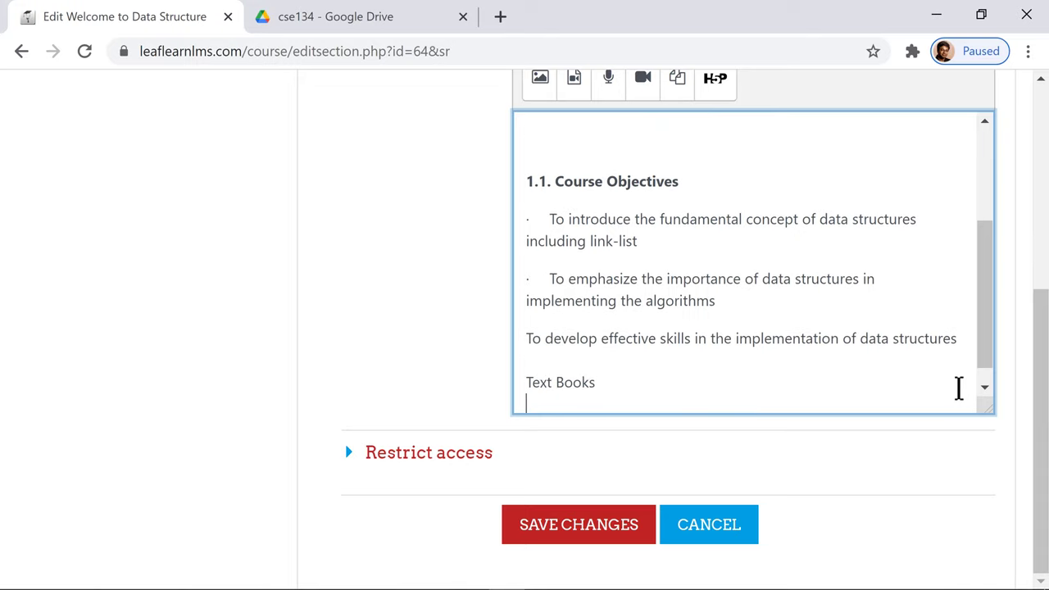
key(shift+Up)
key(ctrl+b)
key(Down)
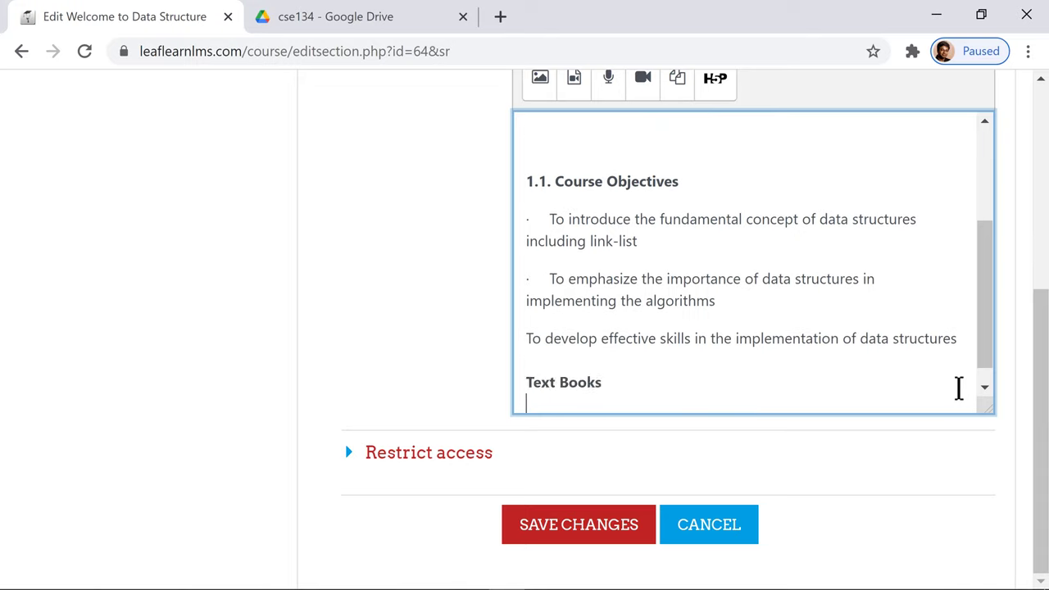
scroll(1028, 230, up, 4)
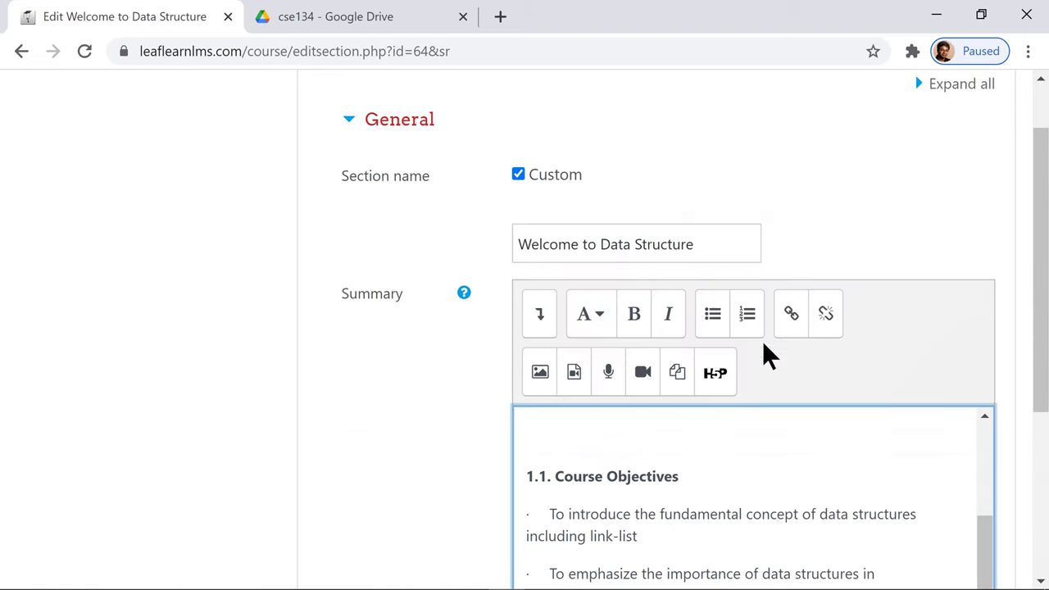
click(713, 319)
scroll(784, 374, down, 4)
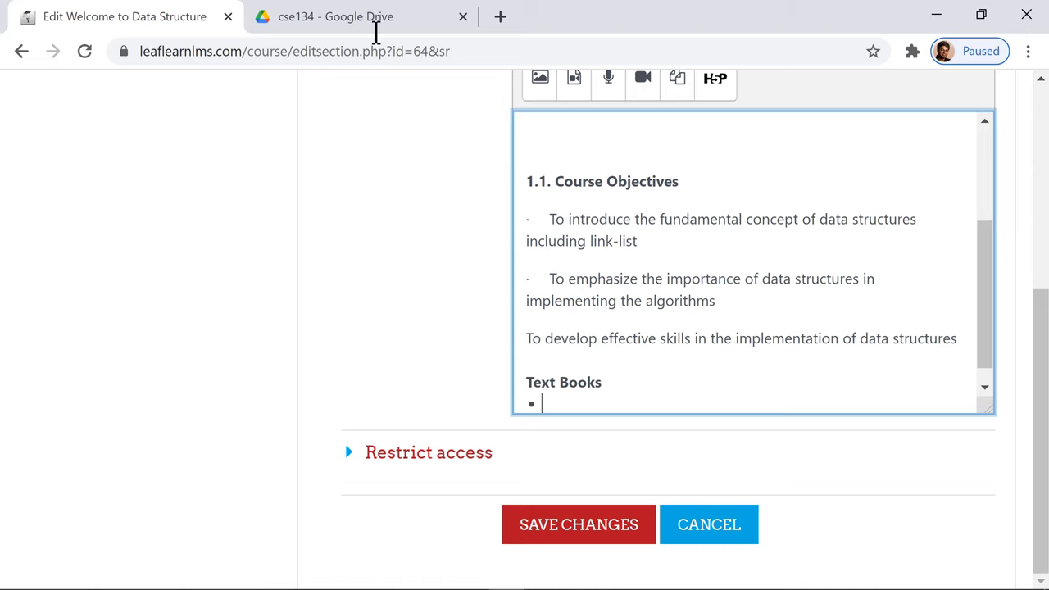
Open the book folder in Google Drive.
click(377, 20)
click(385, 285)
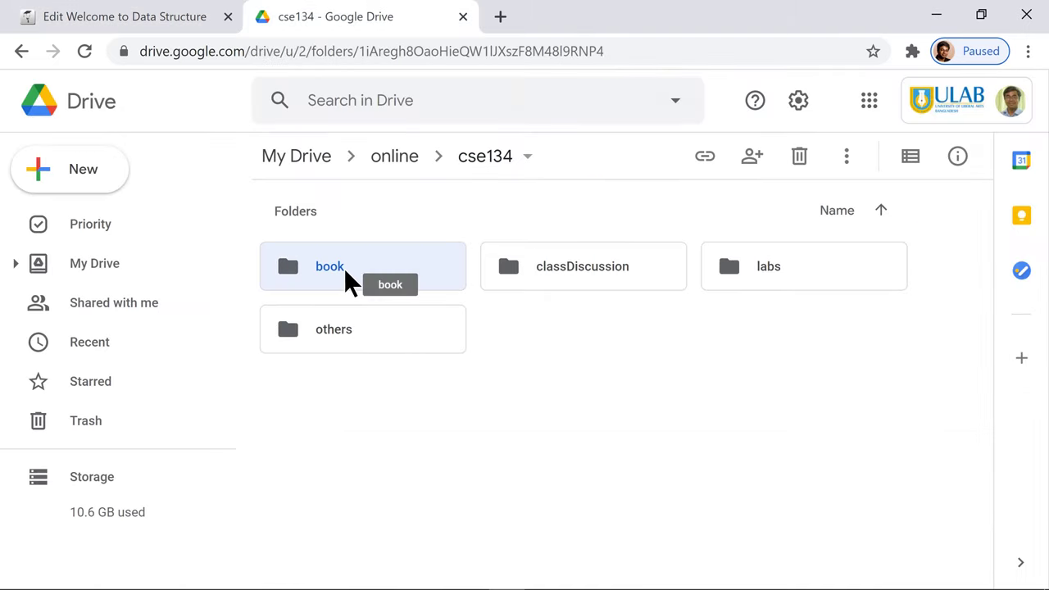
double_click(344, 268)
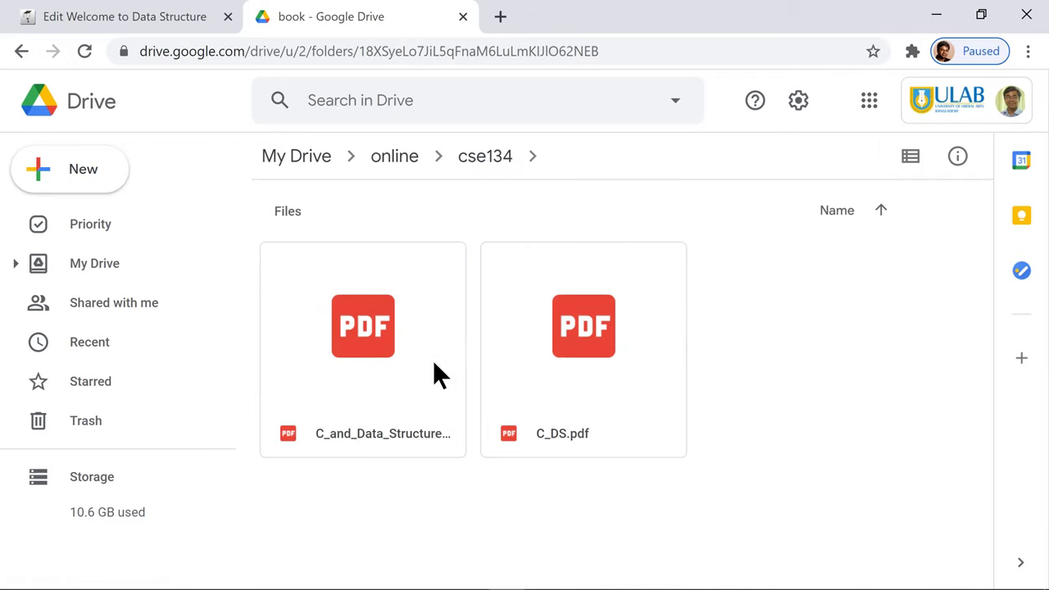
Make the C_and_Data_Structure PDF viewable by anyone with the link and copy its link.
right_click(410, 373)
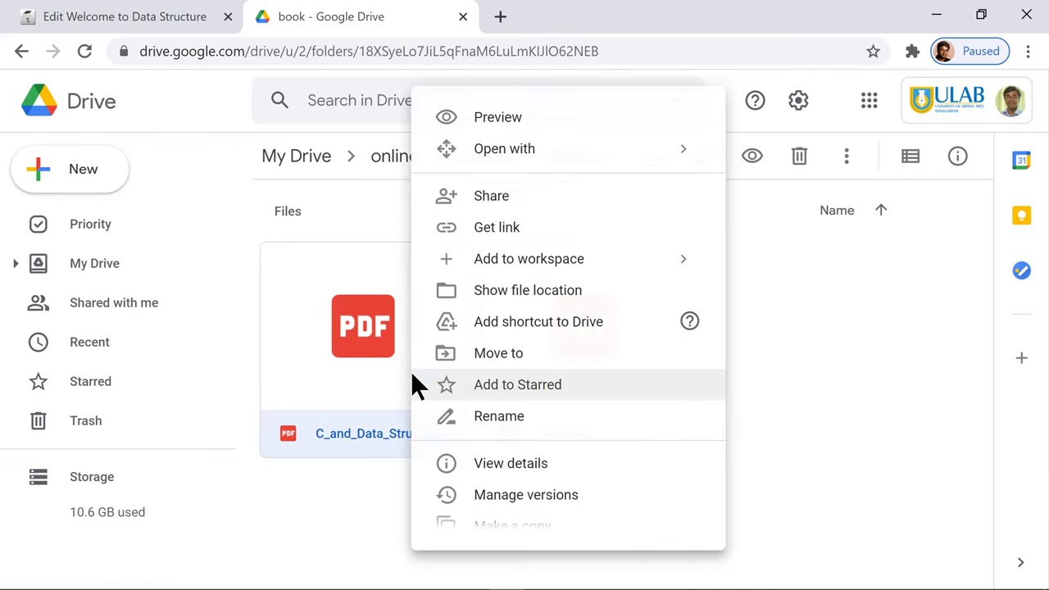
click(494, 205)
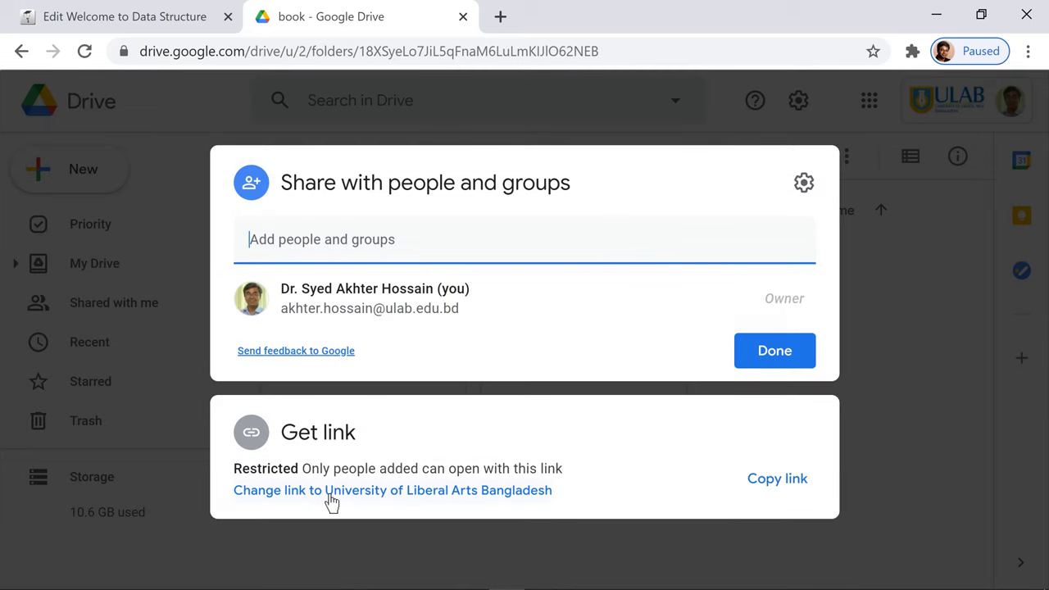
click(332, 495)
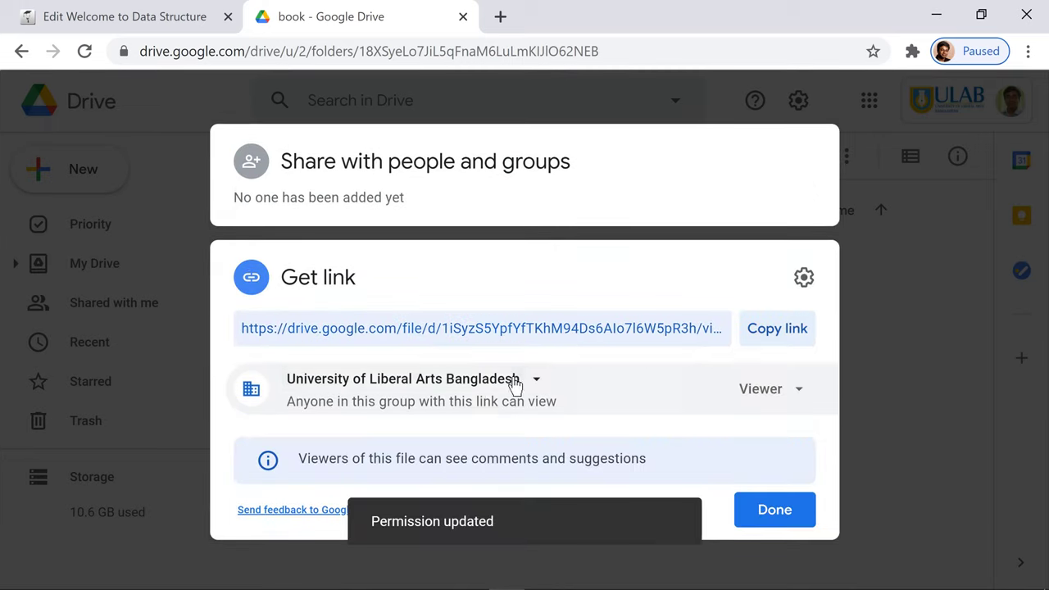
click(525, 382)
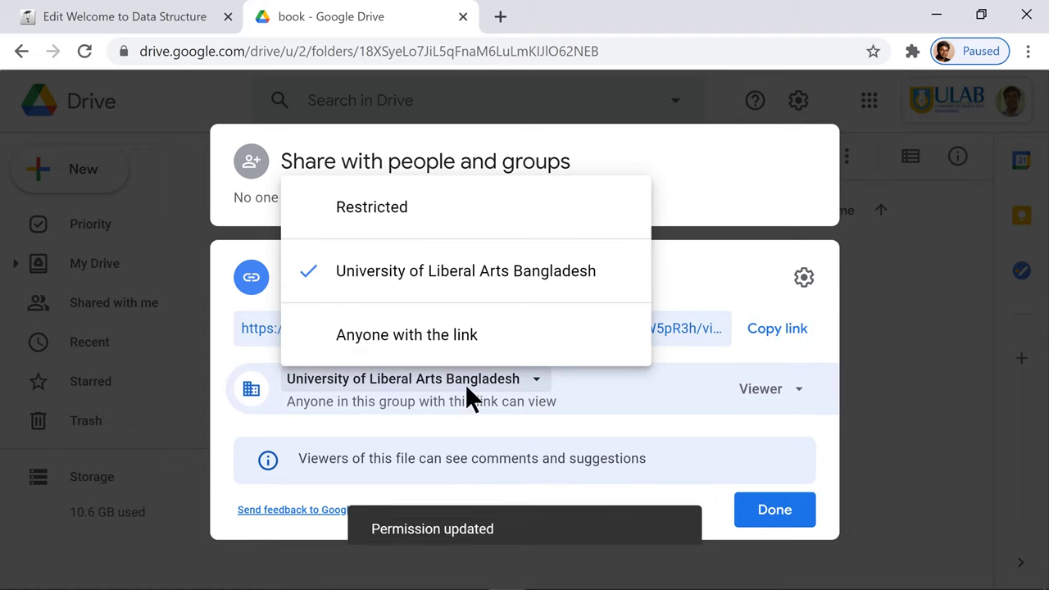
click(449, 336)
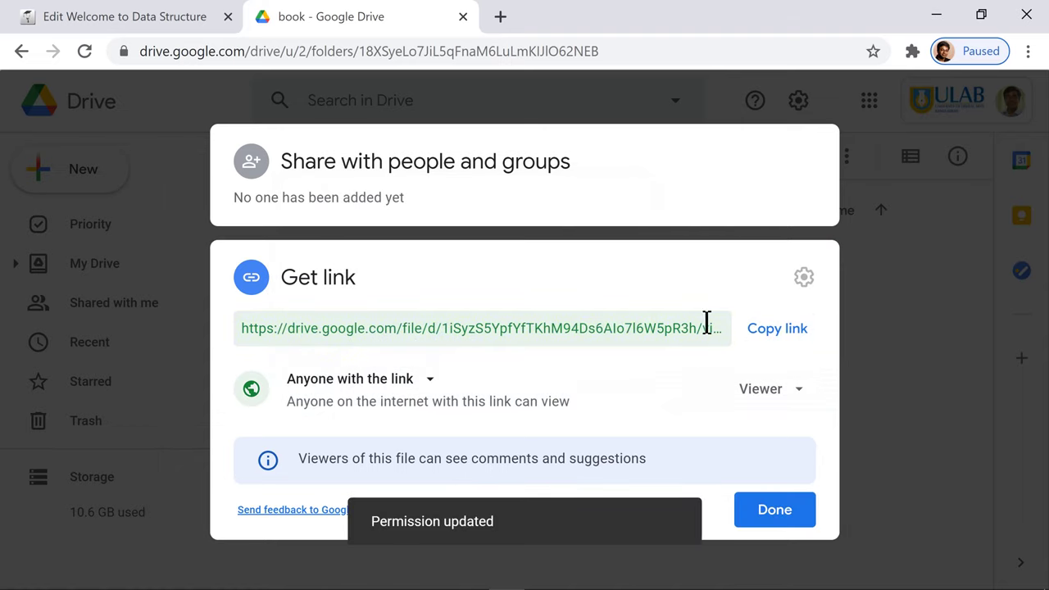
click(762, 333)
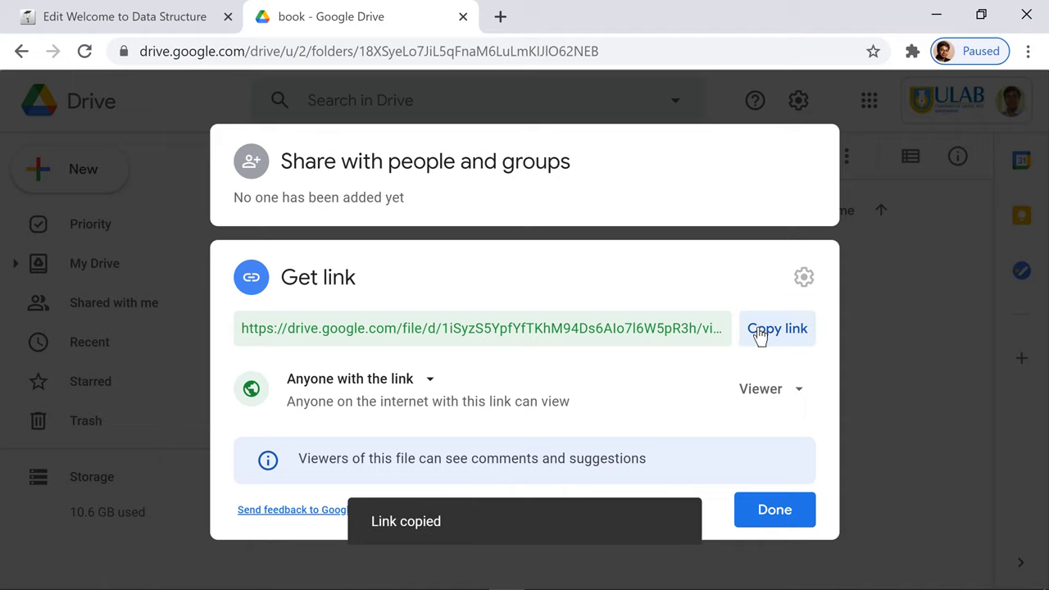
click(787, 514)
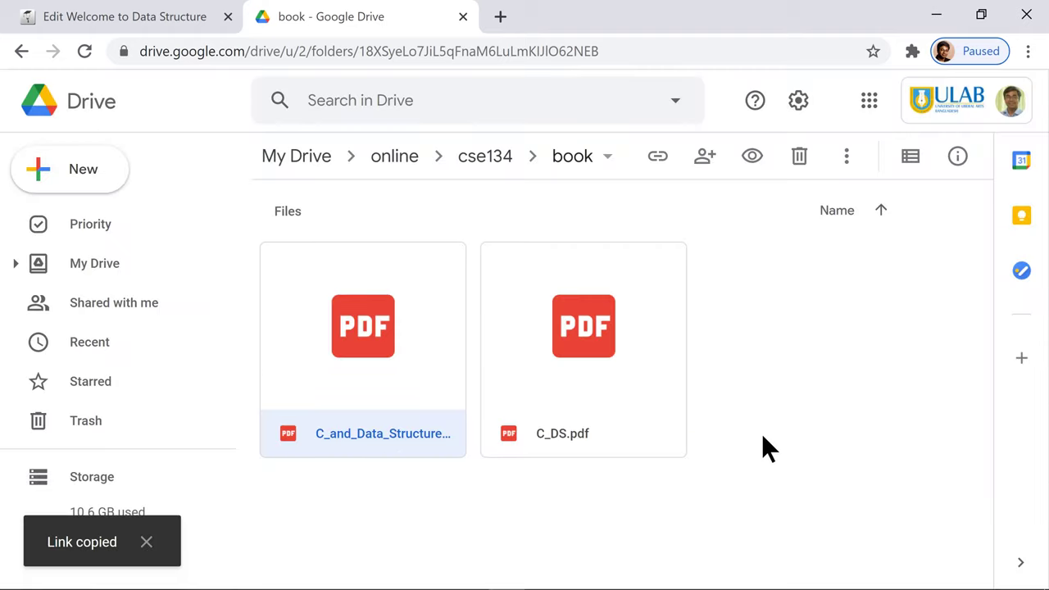
click(493, 164)
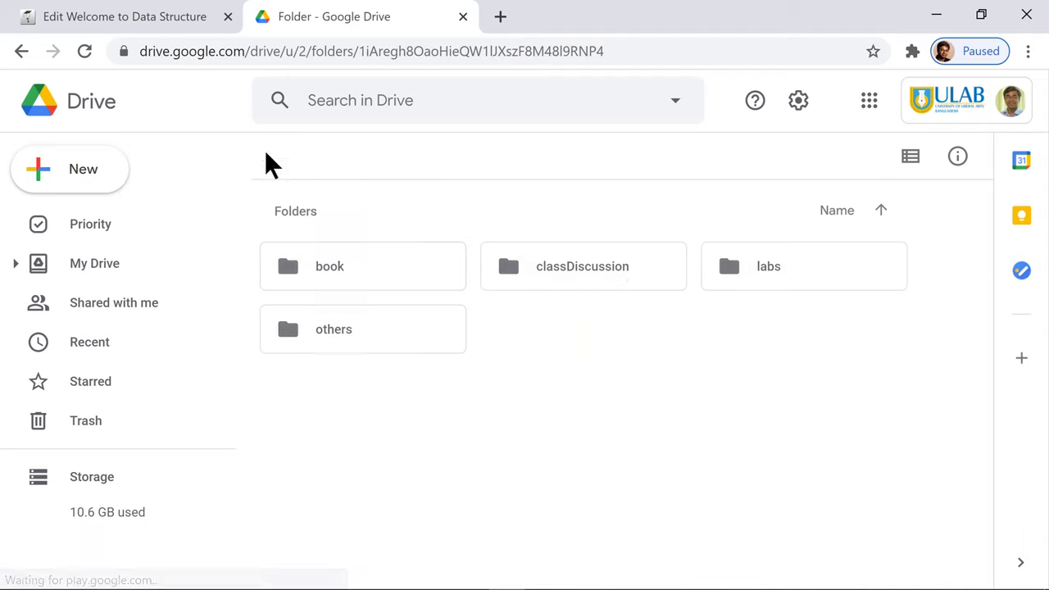
Select 'Title of the Book' in the summary editor and bring up the Create link dialog.
click(200, 19)
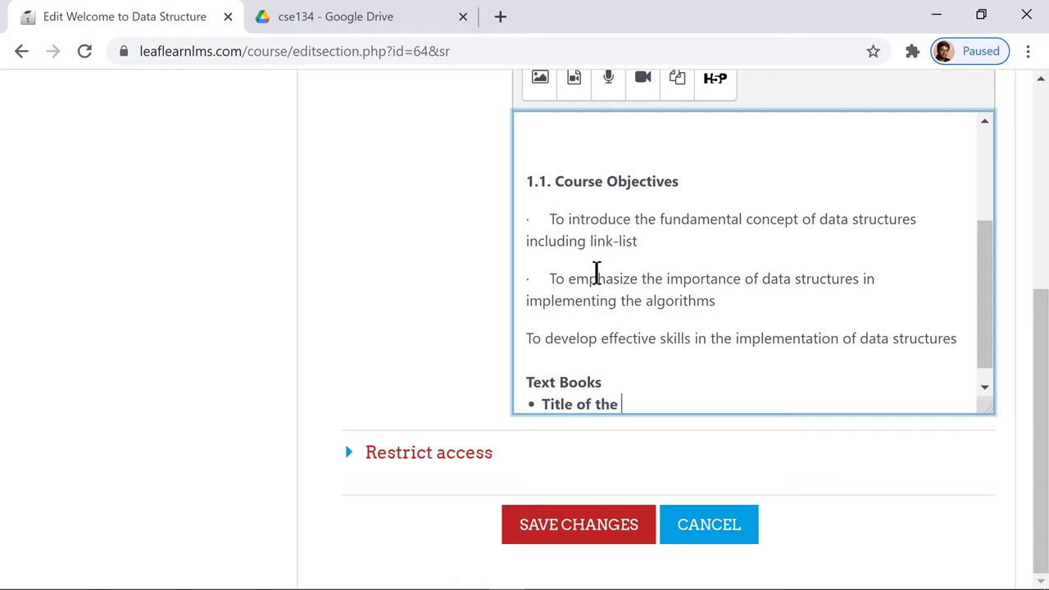
key(shift+Left)
key(shift+Left)
key(shift+Left)
key(shift+Left)
key(shift+Left)
key(shift+Left)
key(shift+Left)
key(shift+Left)
key(shift+Left)
key(shift+Left)
key(shift+Left)
key(shift+Left)
key(shift+Left)
key(shift+Left)
key(shift+Left)
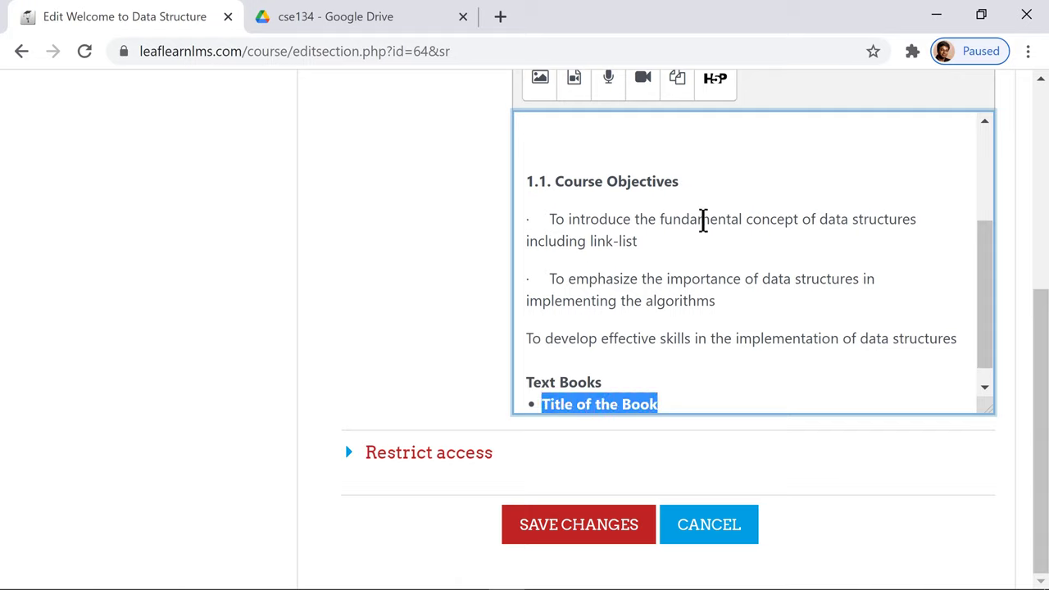
scroll(738, 328, up, 3)
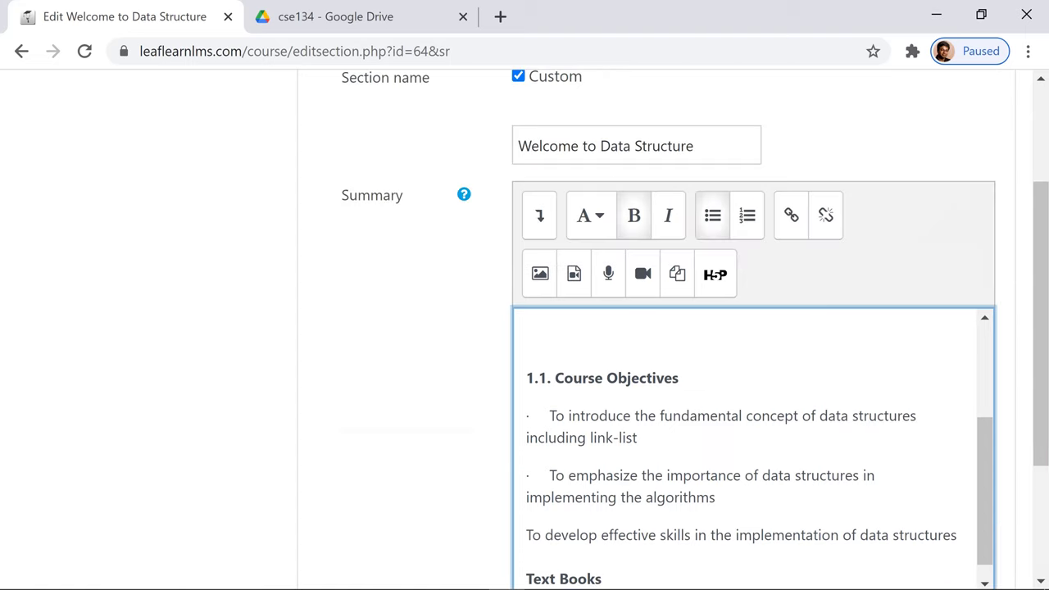
click(792, 219)
Link 'Title of the Book' to the pasted Drive PDF URL, opening in a new window, and save.
click(452, 338)
key(ctrl+v)
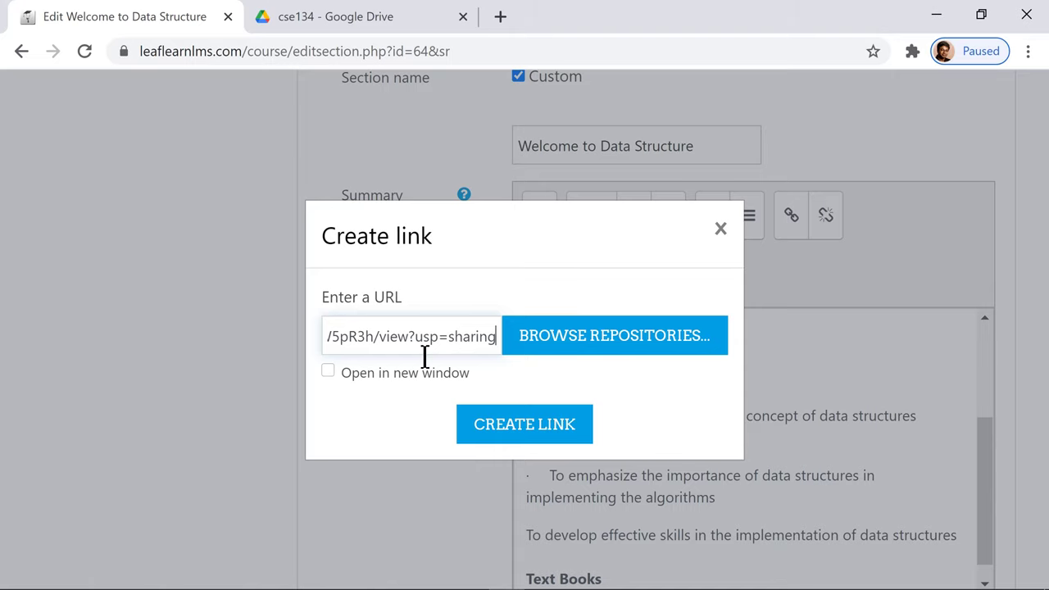
click(328, 373)
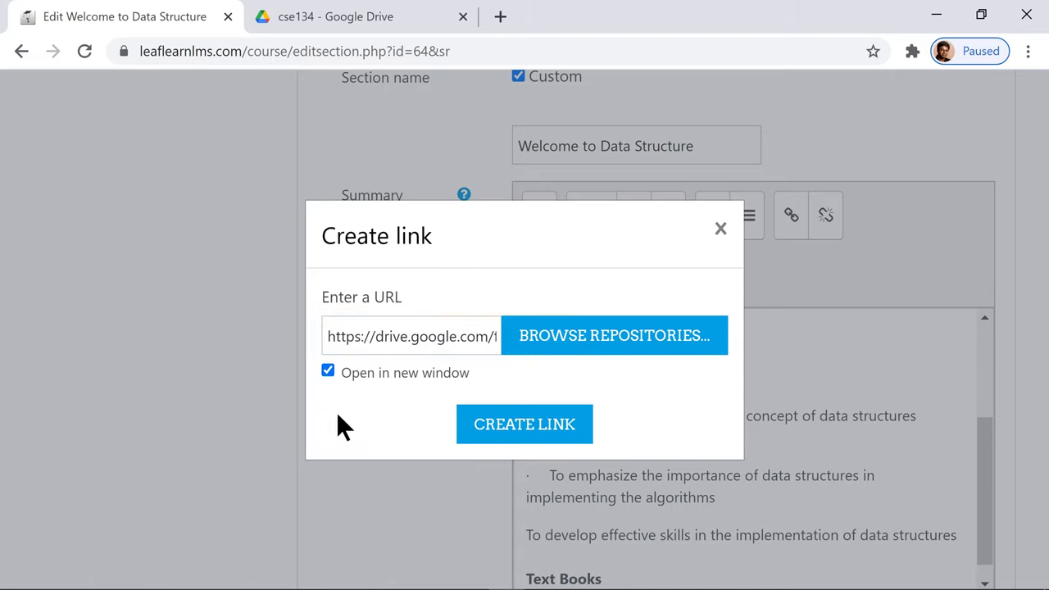
click(473, 419)
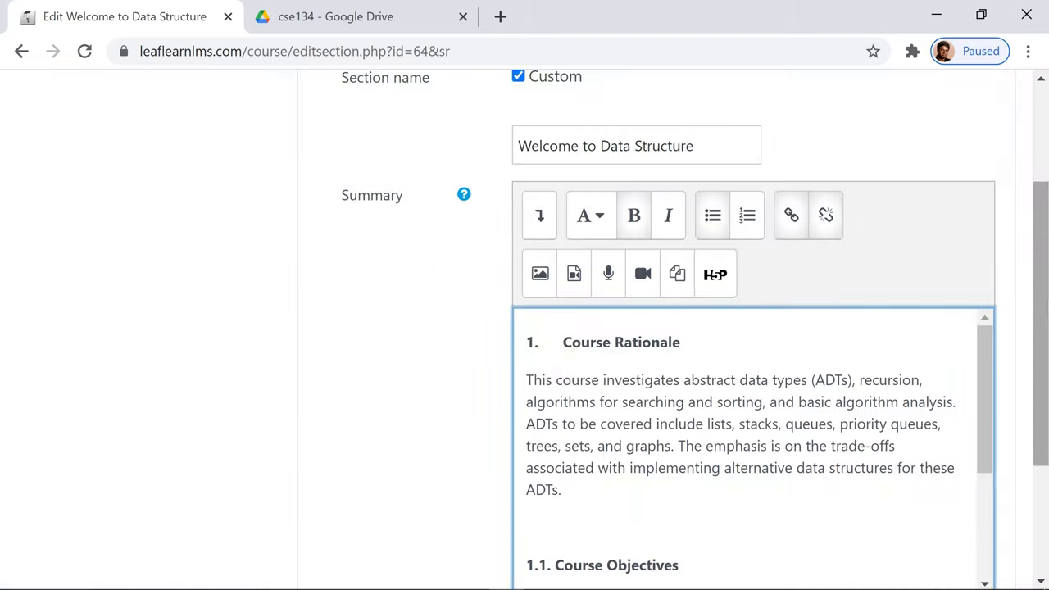
scroll(780, 392, down, 3)
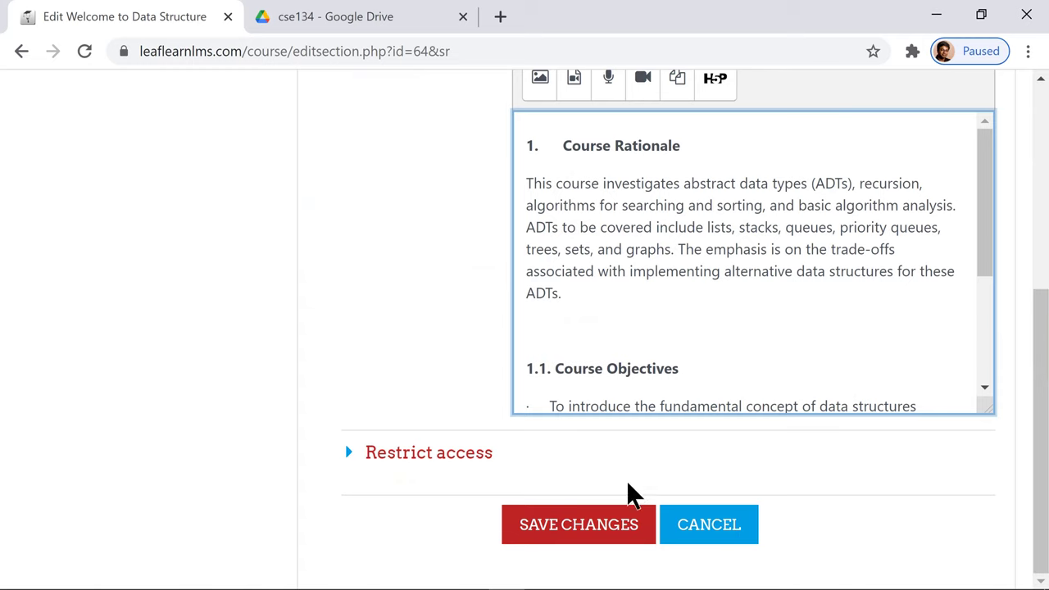
click(575, 537)
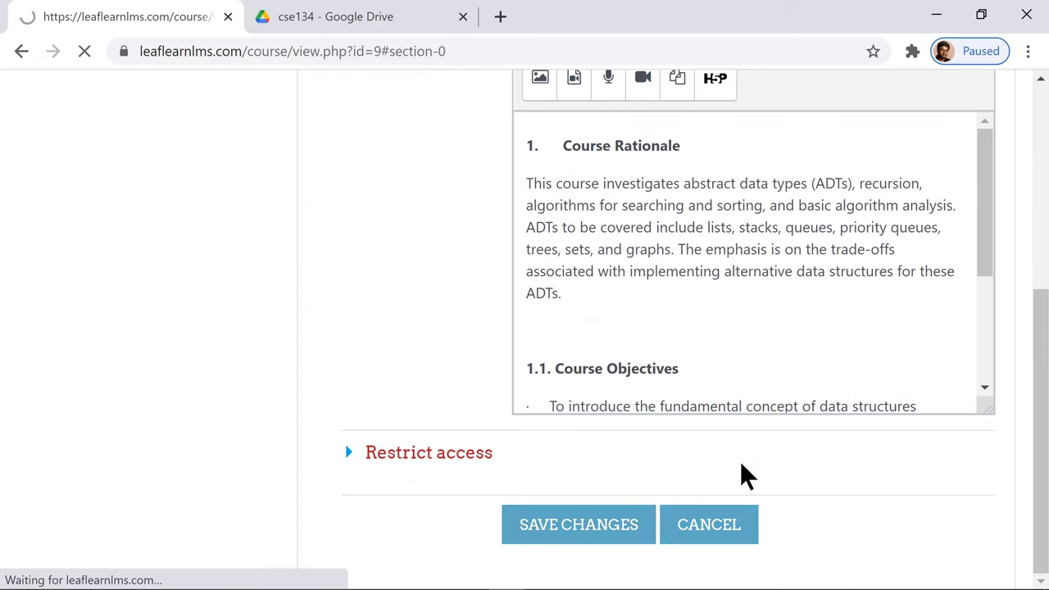
scroll(791, 426, down, 2)
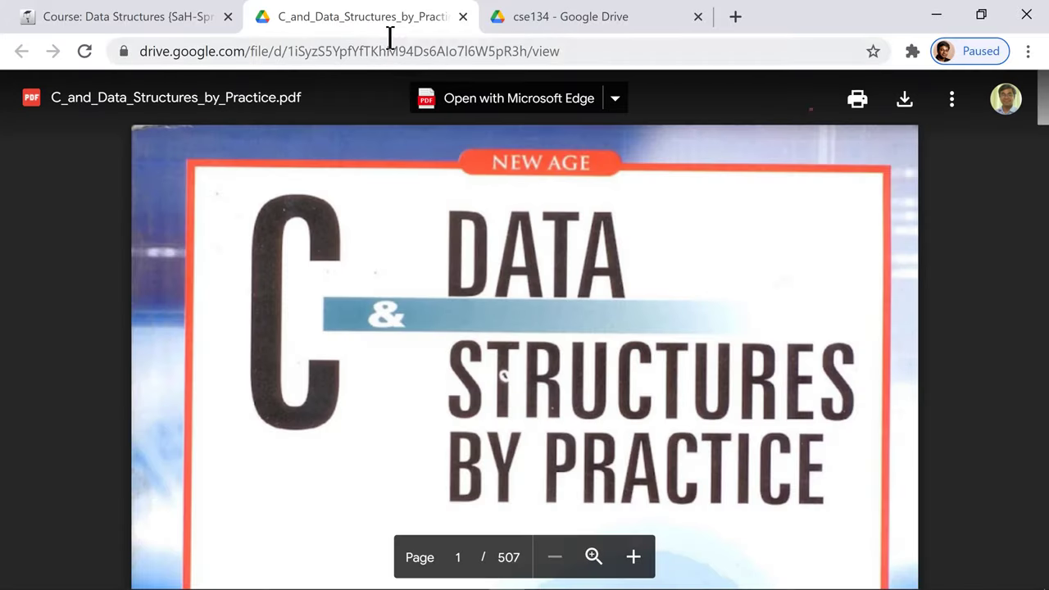
Close the PDF tab and add a Label resource to Week 1 {Sun and Tuesday, 15 & 16 feb}.
click(463, 16)
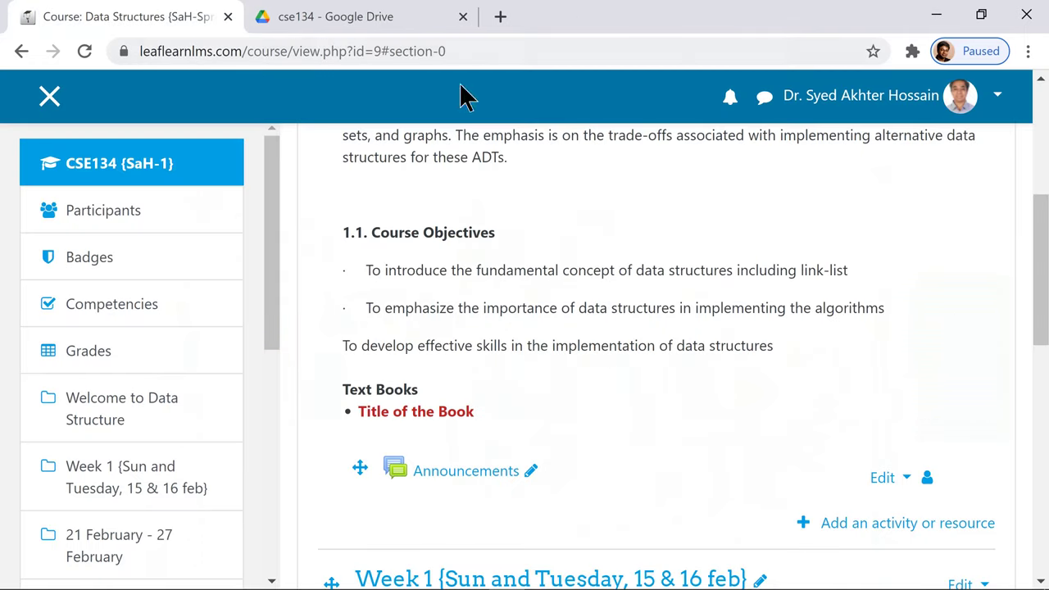
scroll(615, 248, down, 2)
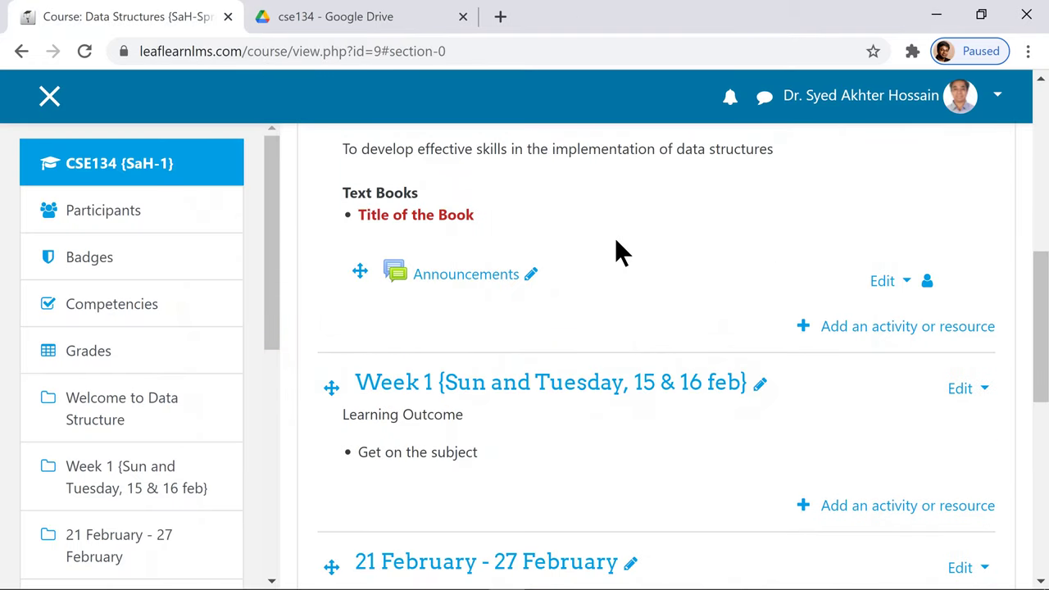
scroll(615, 246, down, 1)
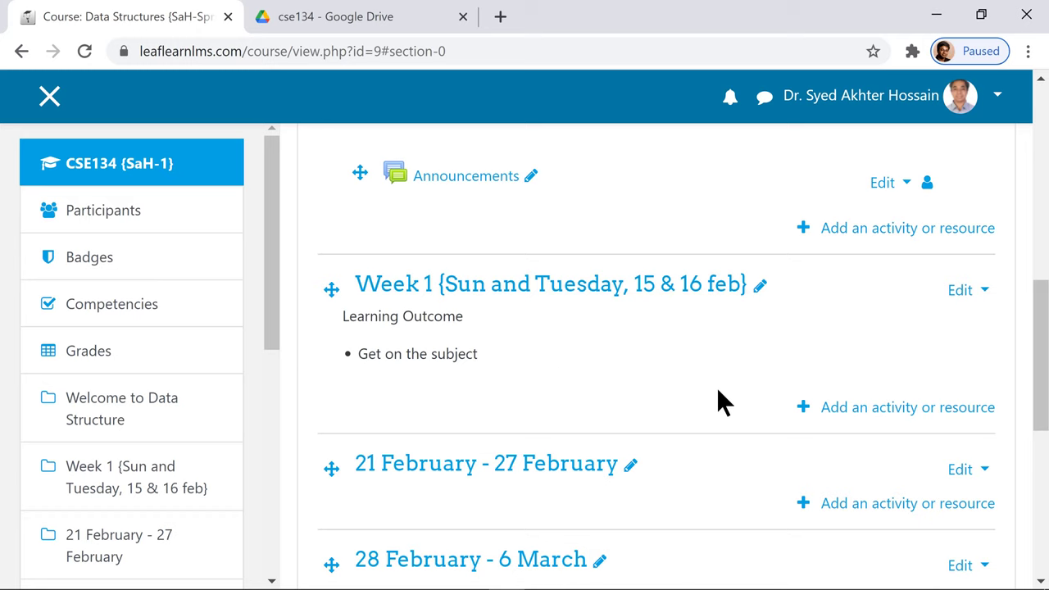
click(843, 410)
scroll(483, 391, down, 10)
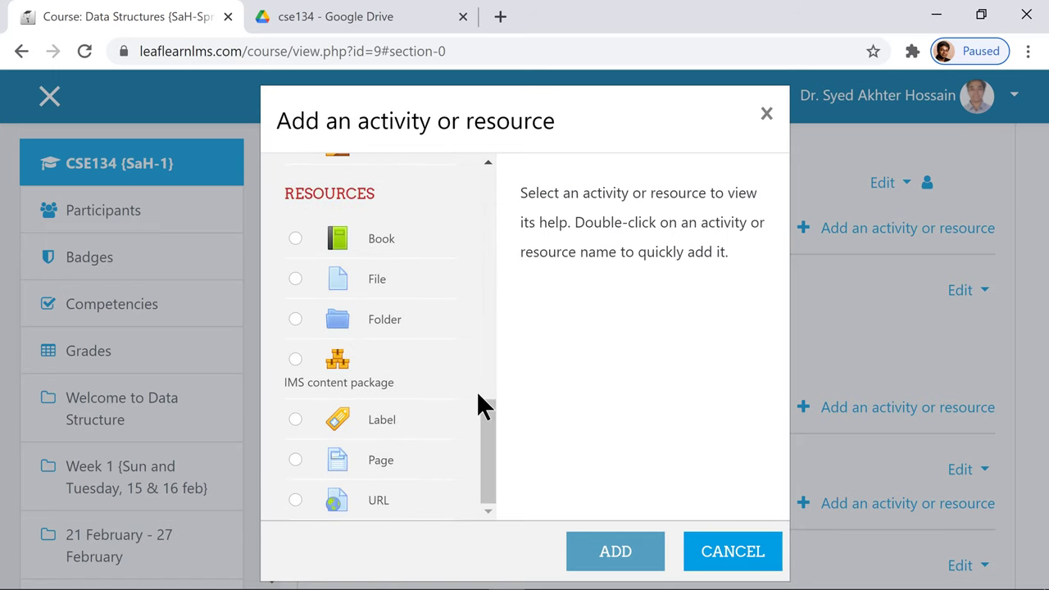
click(391, 421)
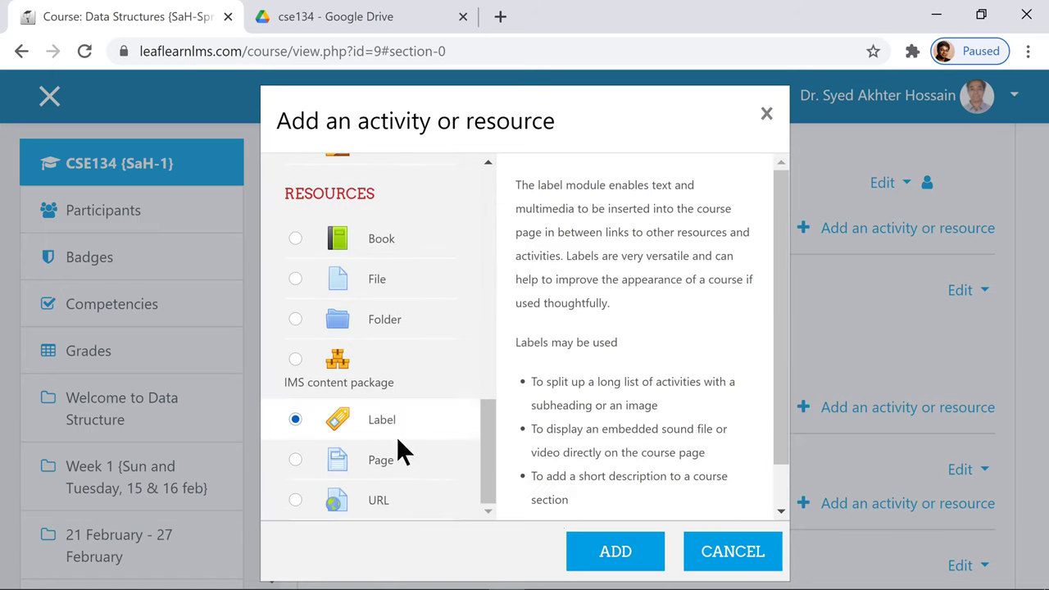
click(594, 550)
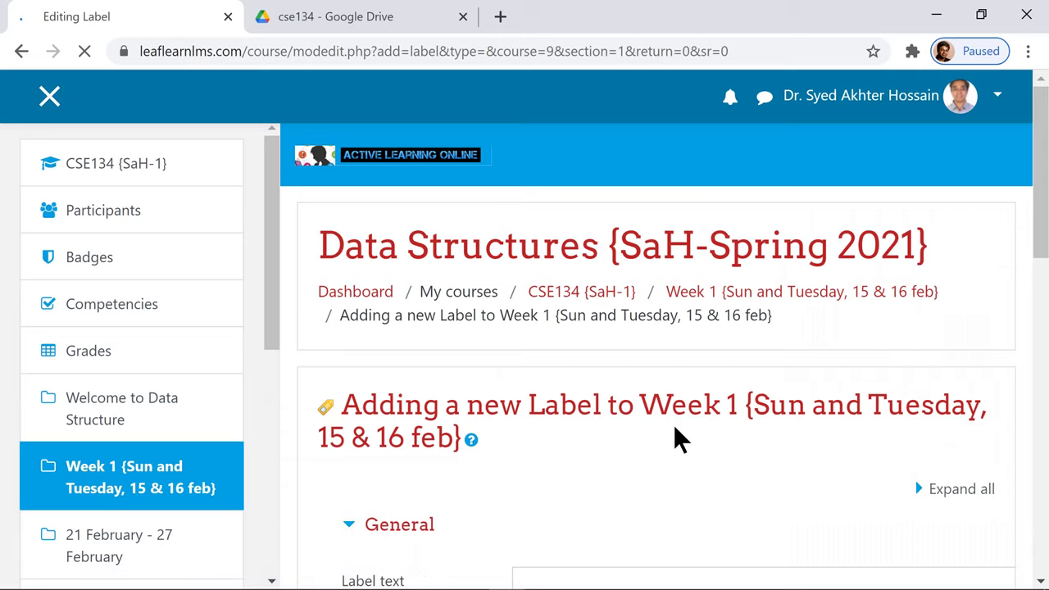
Write a bold bulleted 'Class Discussion Slide' line in the label text.
scroll(673, 424, down, 3)
click(639, 435)
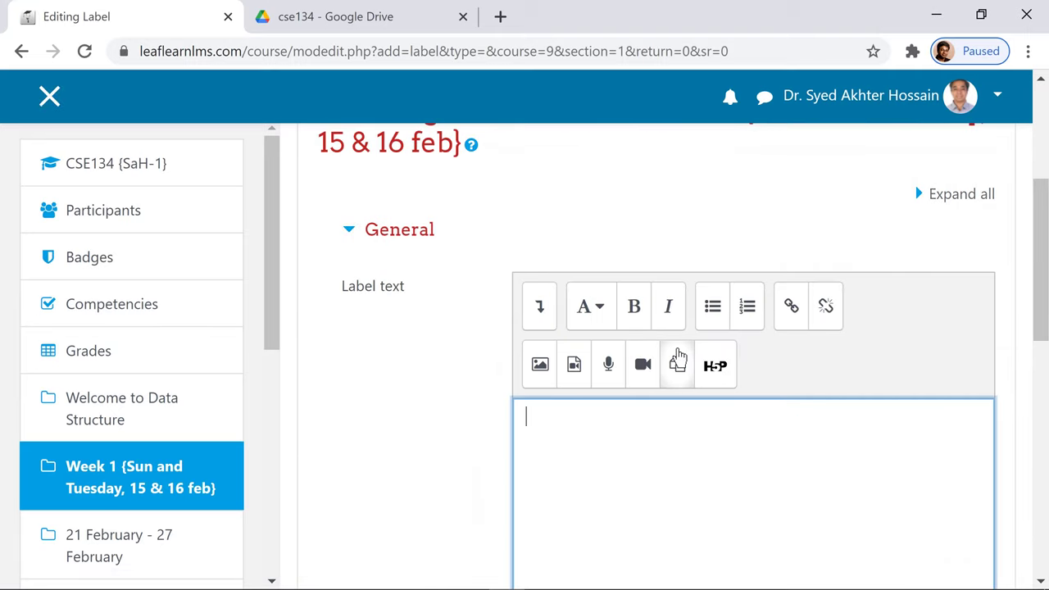
click(713, 316)
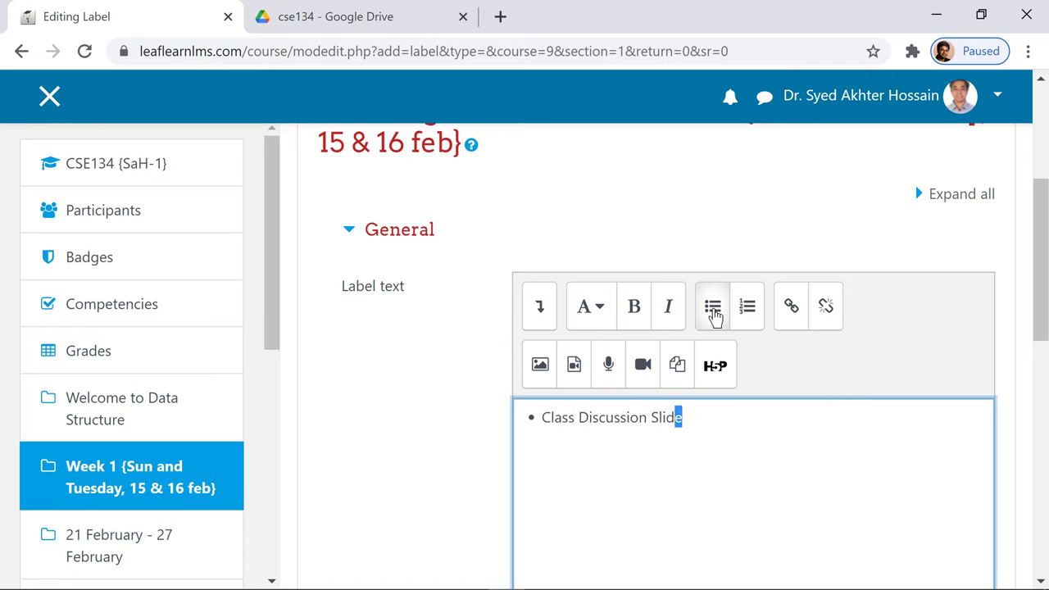
key(shift+Left)
key(shift+Left)
key(shift+Left)
key(shift+Left)
key(shift+Left)
key(shift+Left)
key(shift+Left)
key(shift+Left)
key(shift+Left)
key(shift+Left)
key(shift+Left)
key(shift+Left)
key(shift+Left)
key(shift+Left)
key(shift+Left)
key(shift+Left)
key(shift+Left)
key(shift+Left)
key(shift+Left)
key(shift+Left)
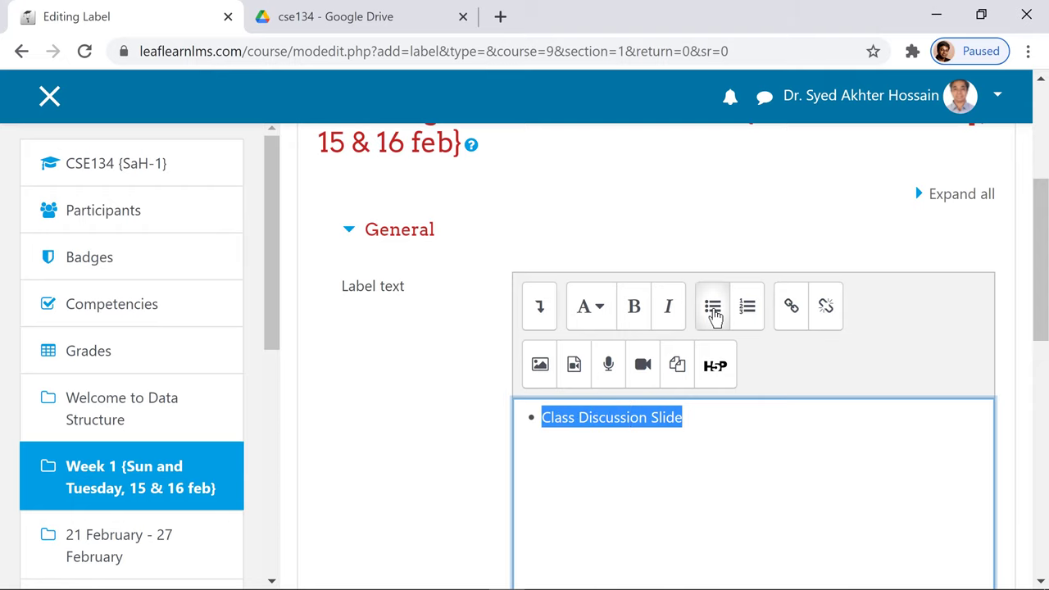
key(ctrl+b)
In classDiscussion, share L1-DSIntroBLC.ppt with anyone with the link and copy its link.
click(443, 14)
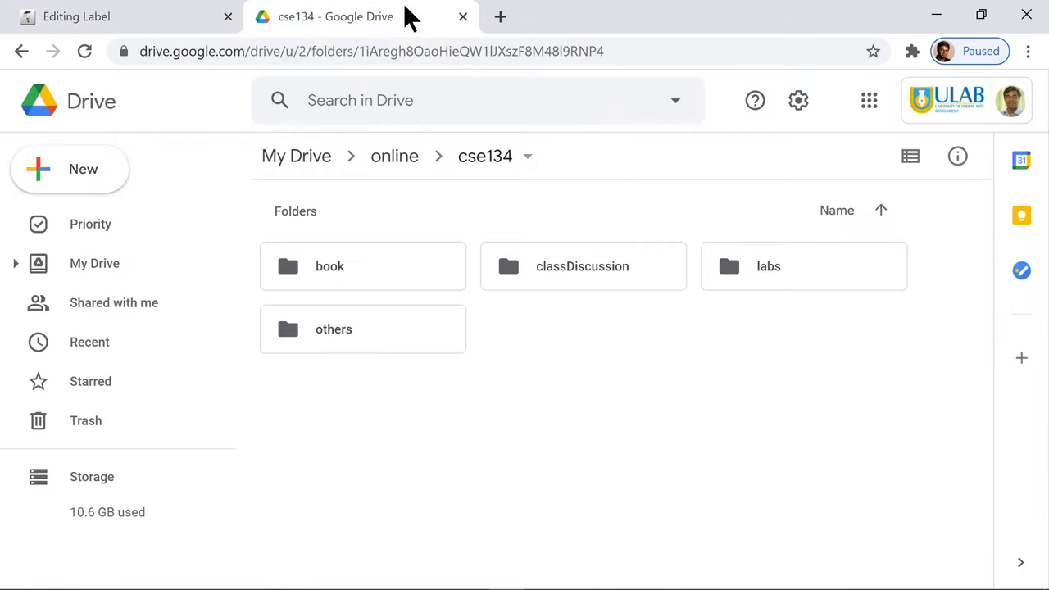
double_click(610, 287)
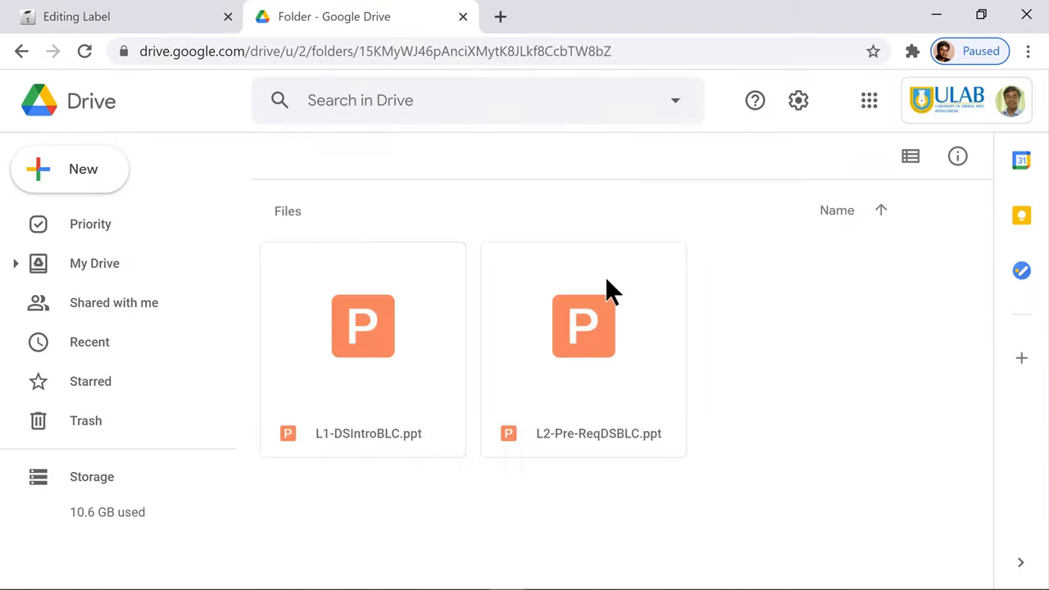
right_click(401, 333)
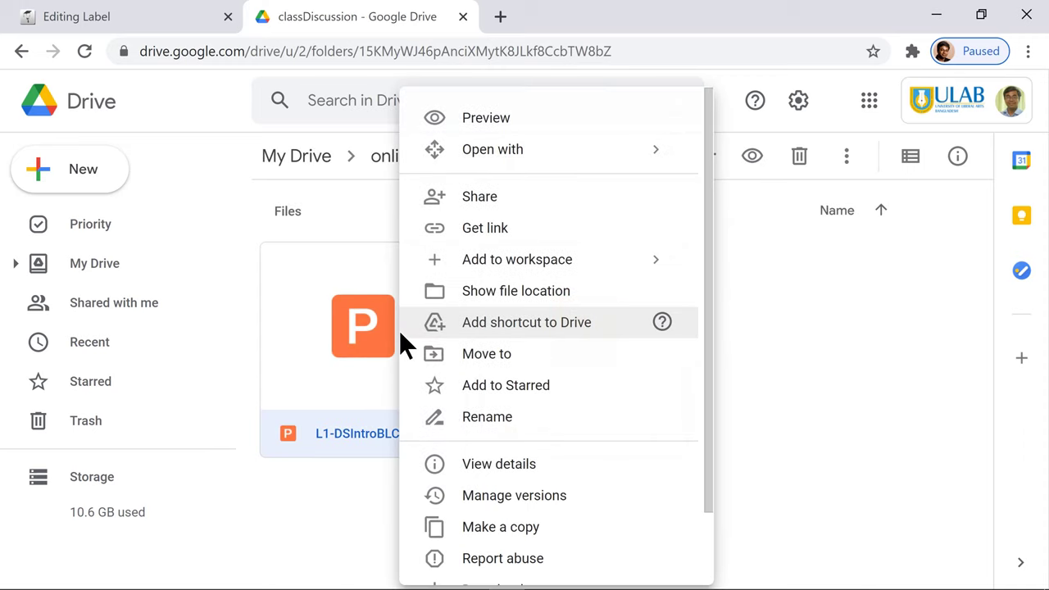
click(469, 198)
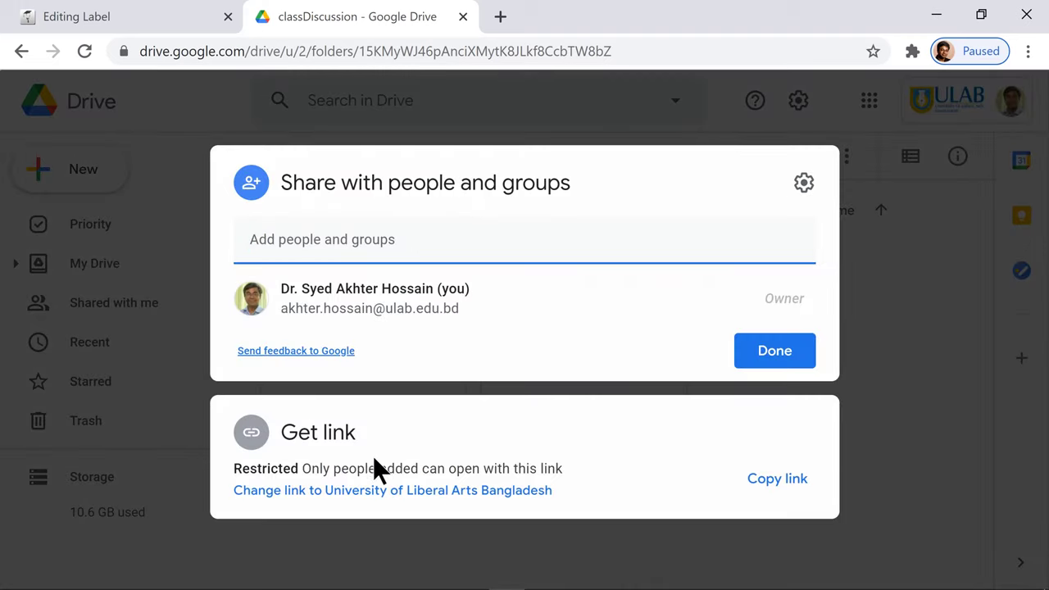
click(356, 492)
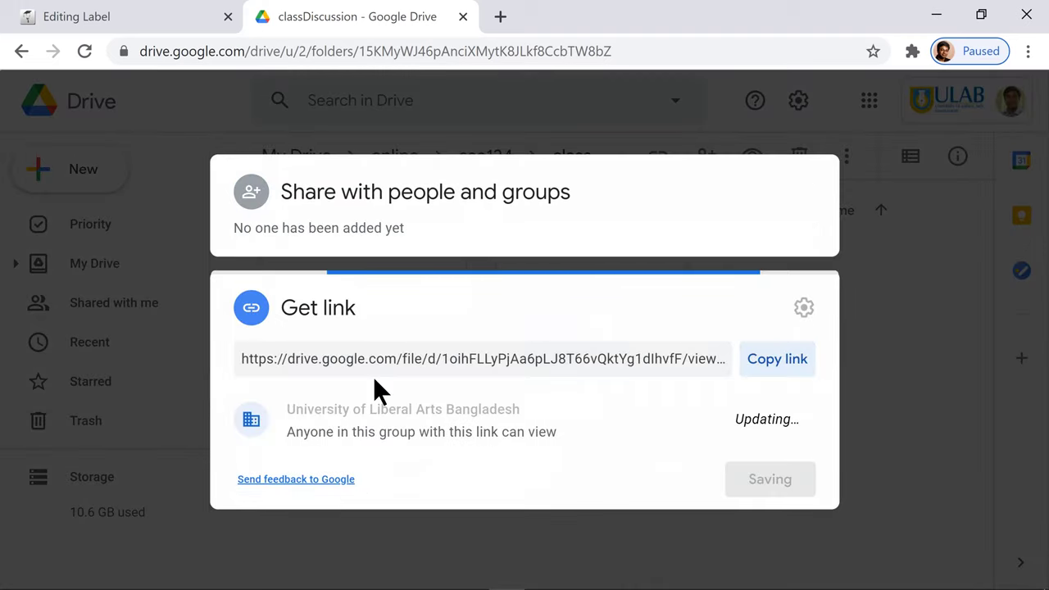
click(536, 380)
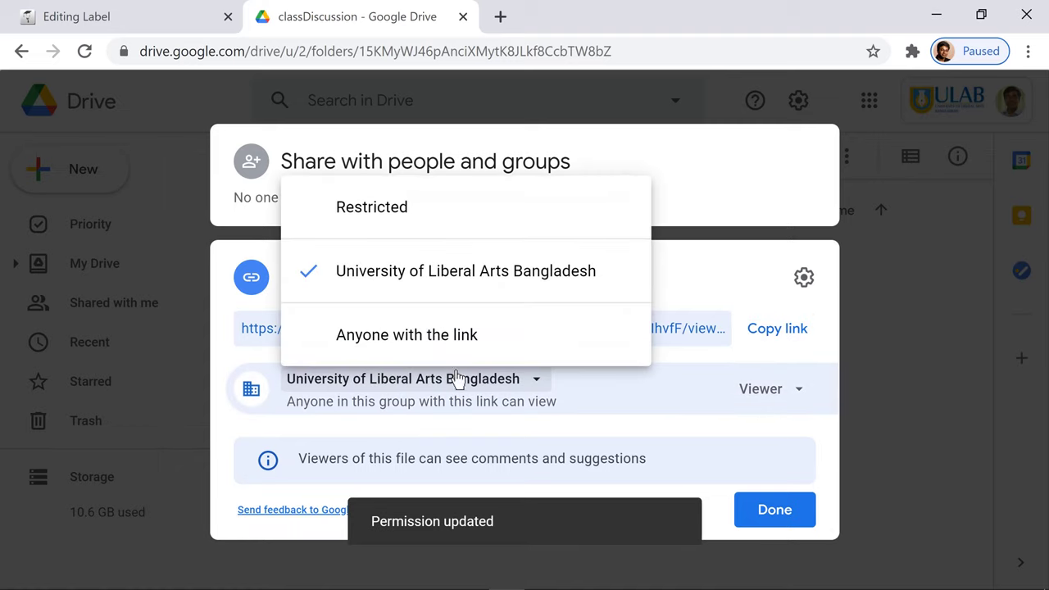
click(450, 357)
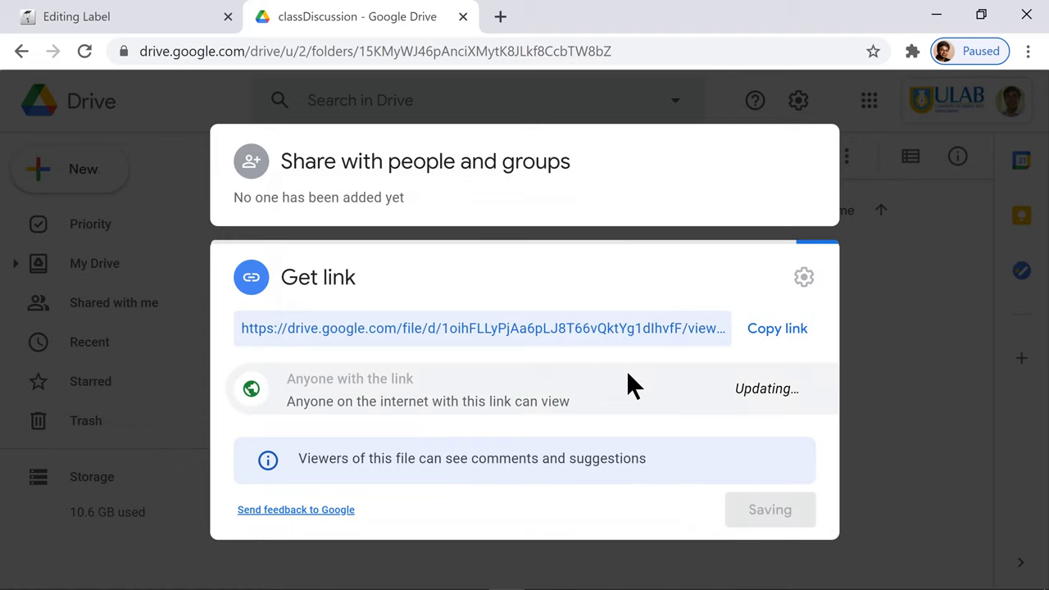
click(773, 337)
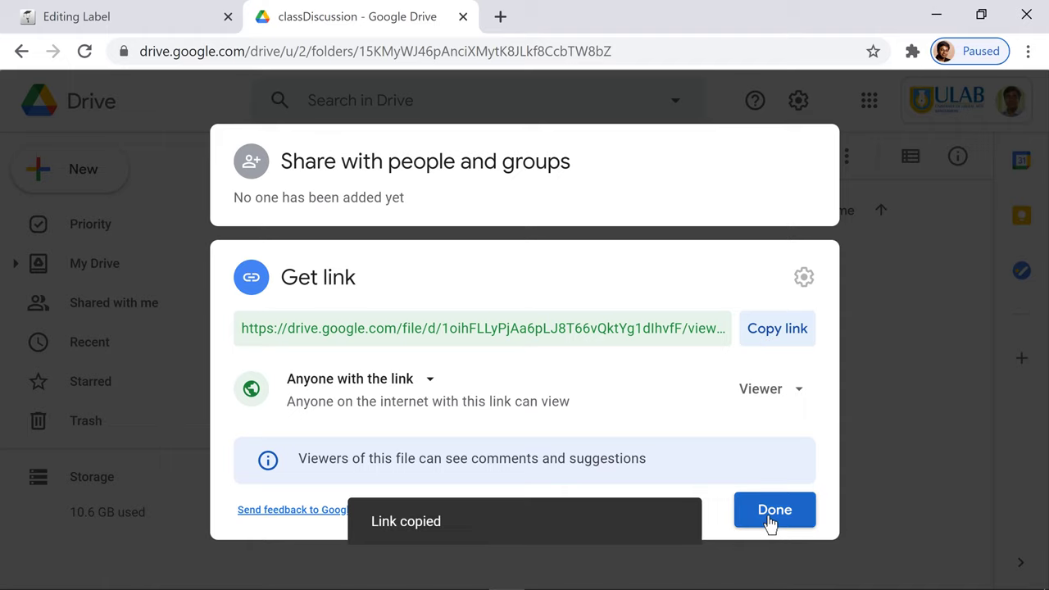
click(772, 515)
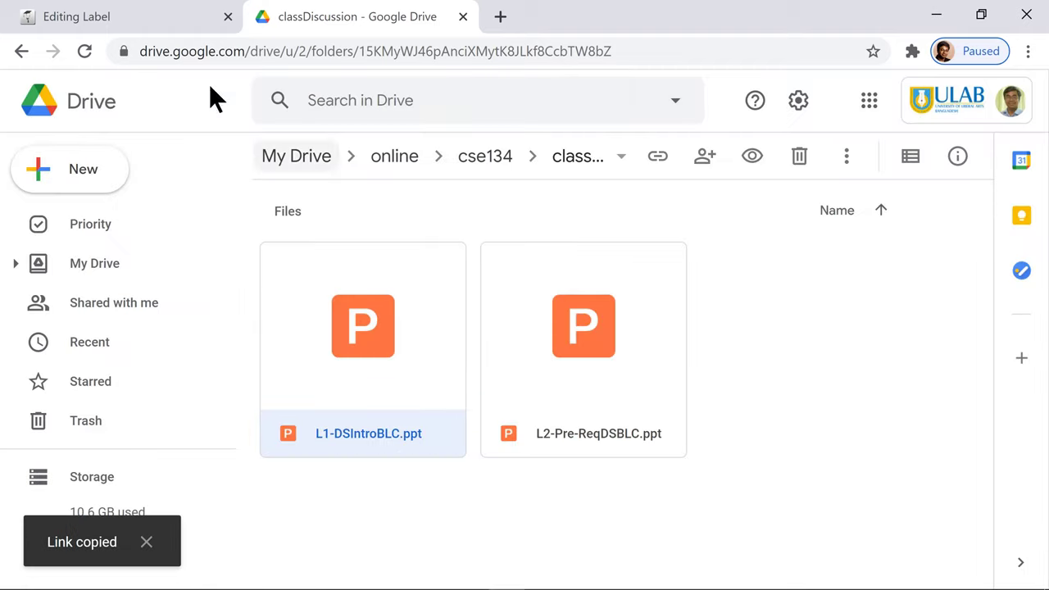
Link 'Class Discussion Slide' to the copied L1-DSIntroBLC.ppt URL, opening in a new window.
click(451, 162)
click(98, 14)
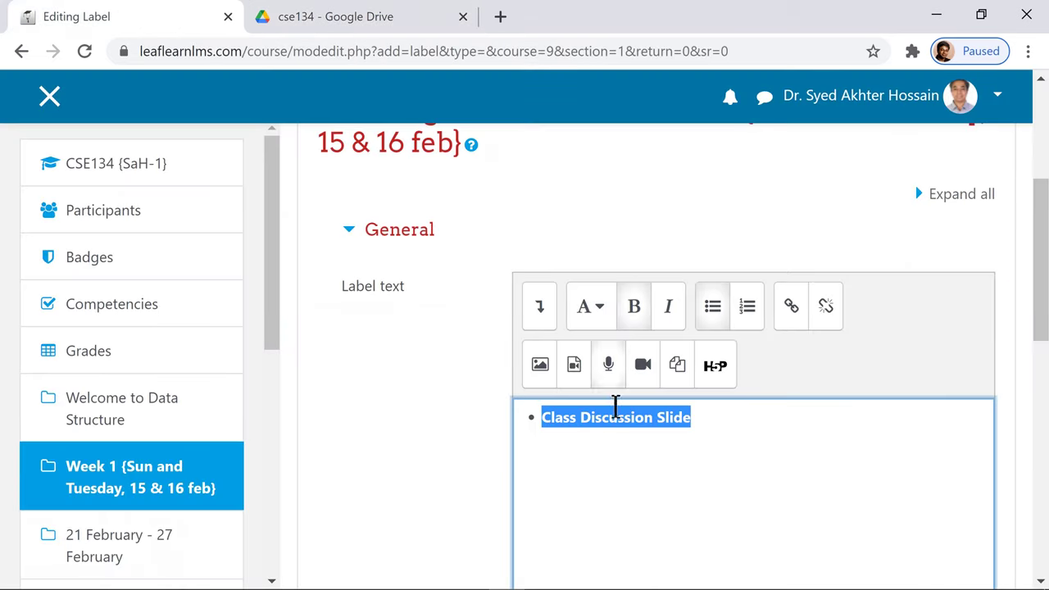
click(794, 307)
click(458, 324)
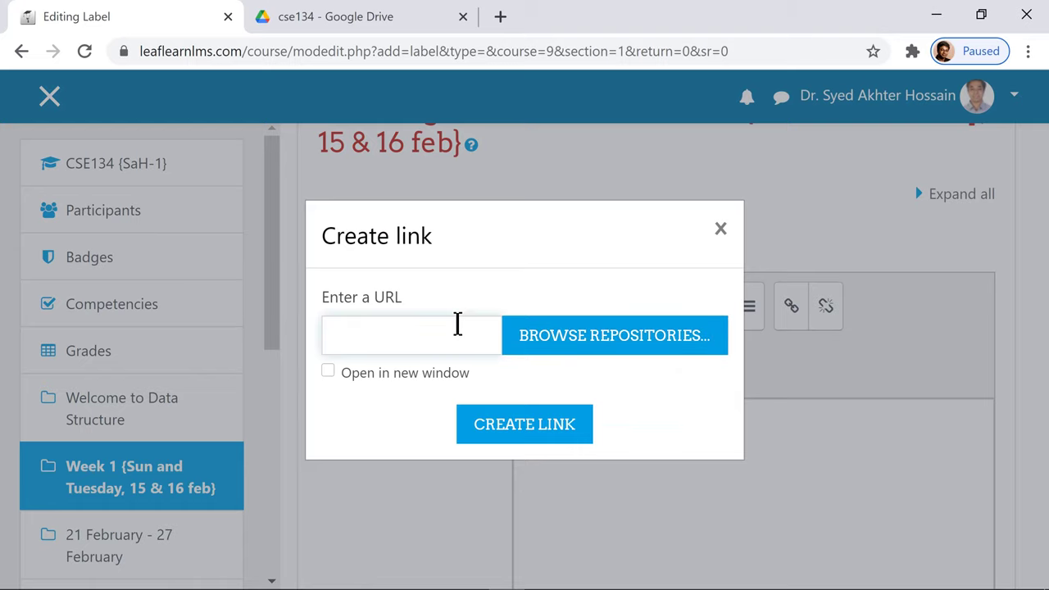
key(ctrl+v)
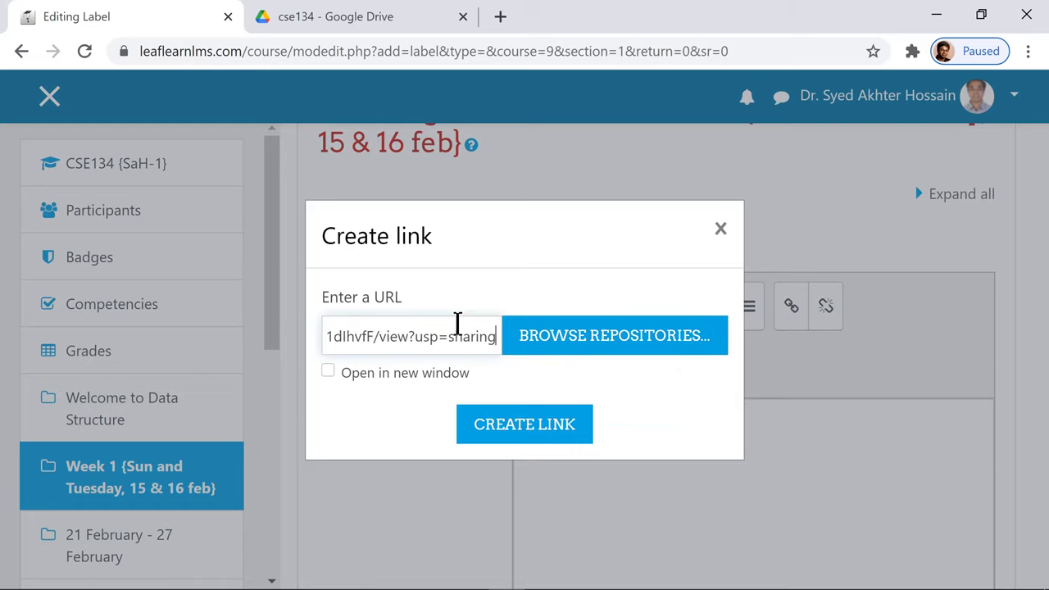
click(328, 371)
click(525, 425)
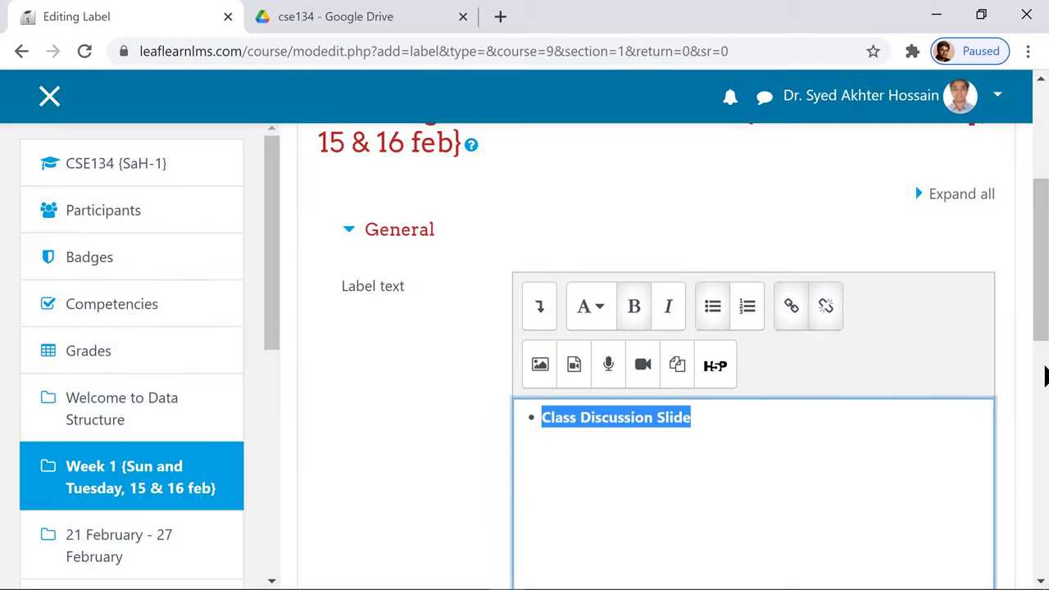
scroll(856, 368, down, 5)
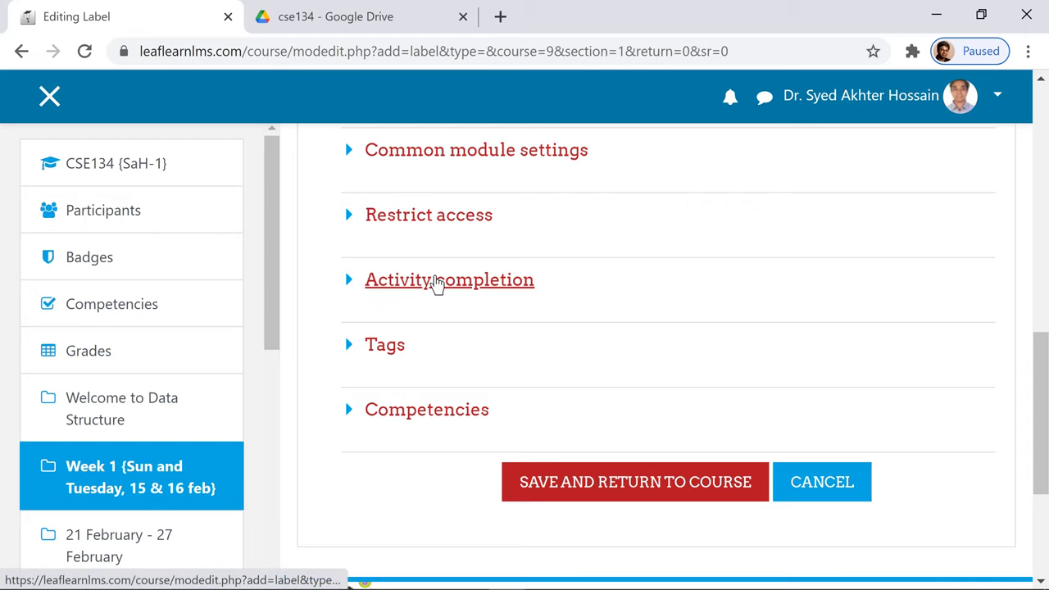
click(431, 289)
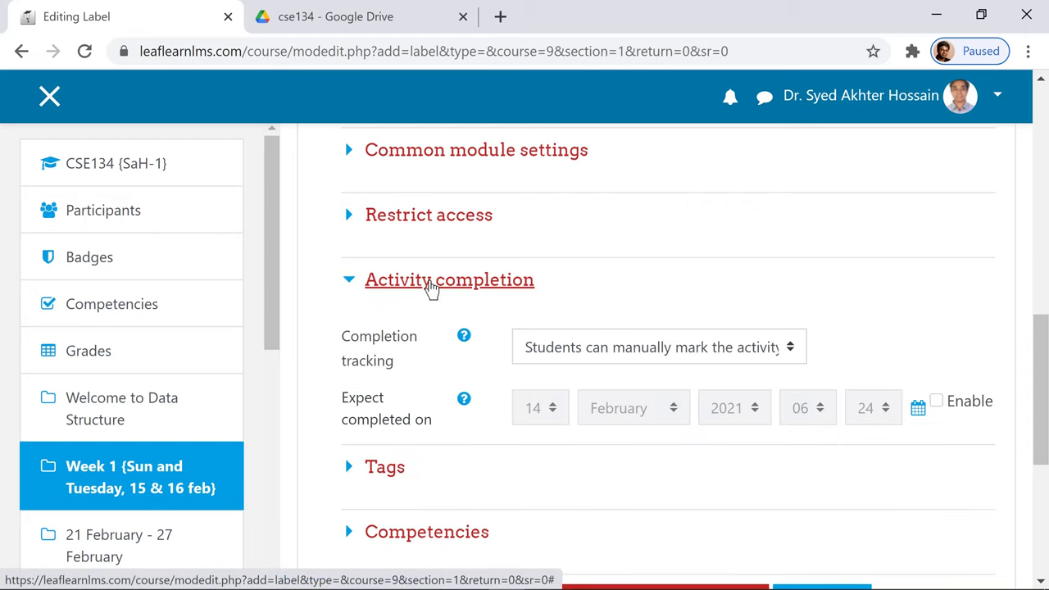
click(431, 287)
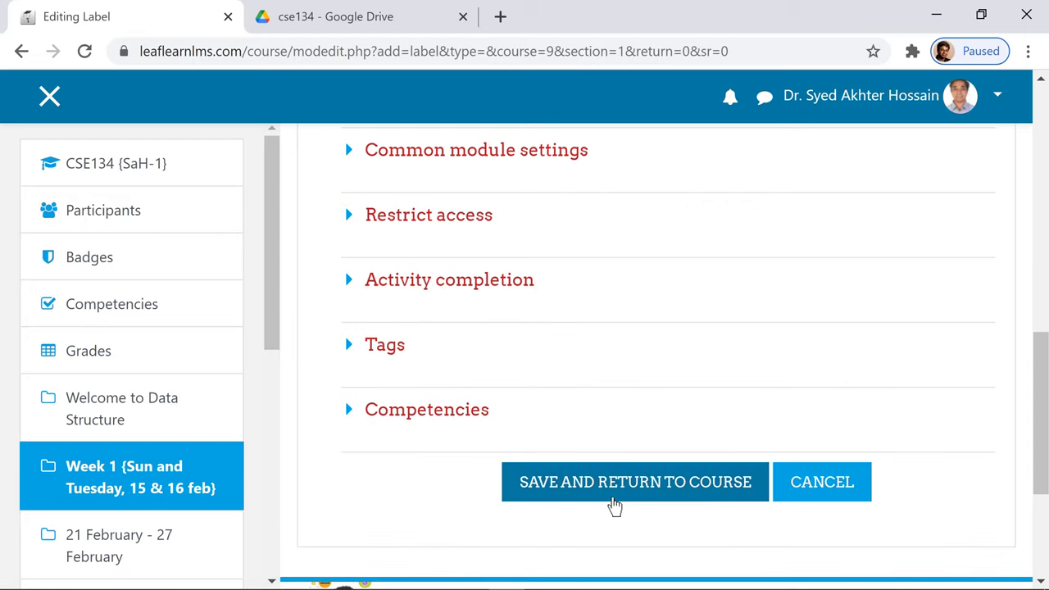
Save the Class Discussion Slide label, then reopen its settings from the course page.
click(615, 501)
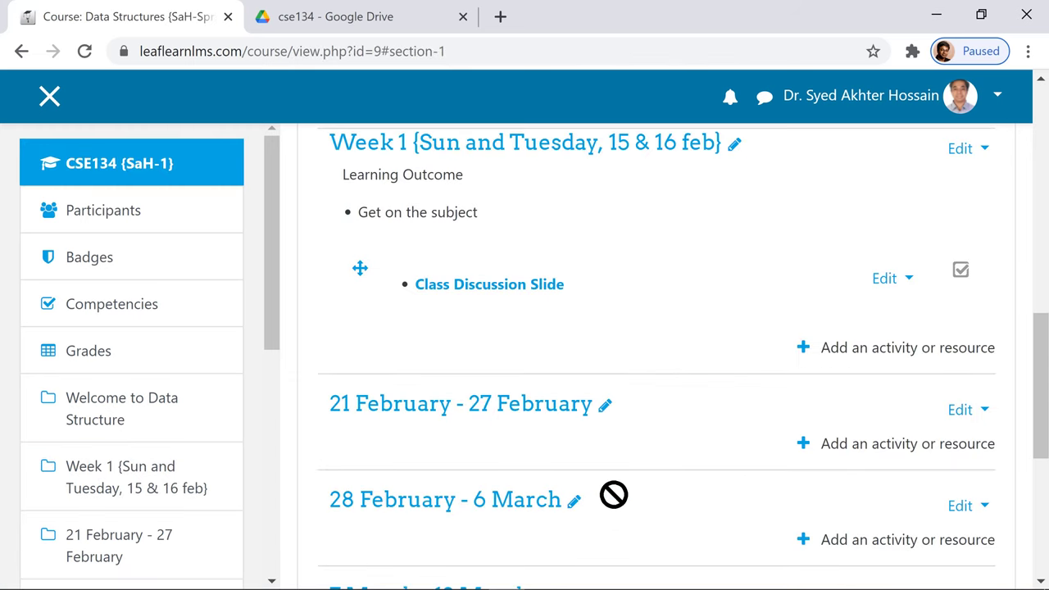
scroll(771, 407, up, 3)
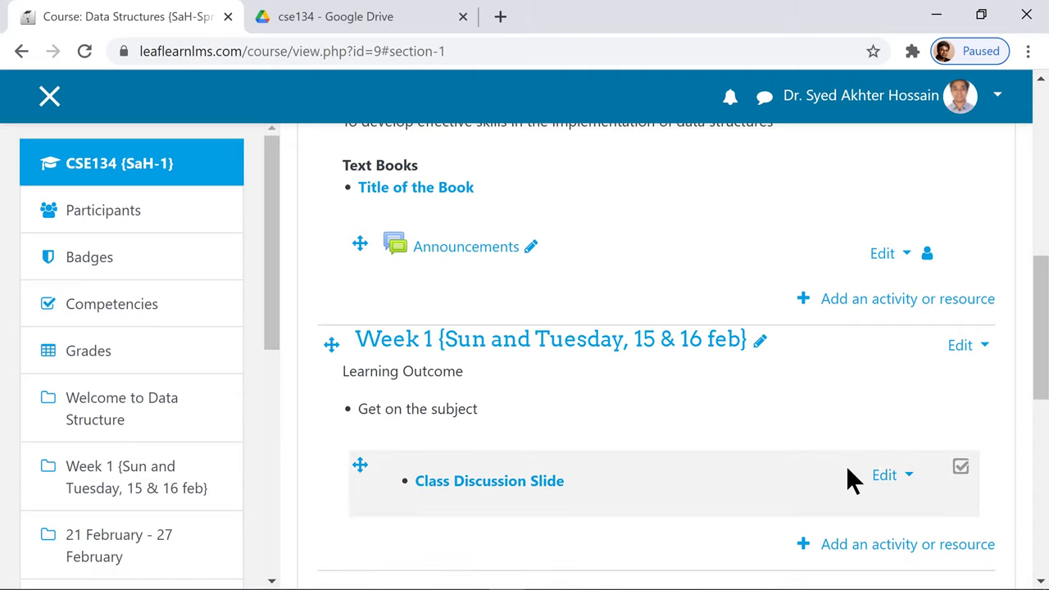
click(907, 481)
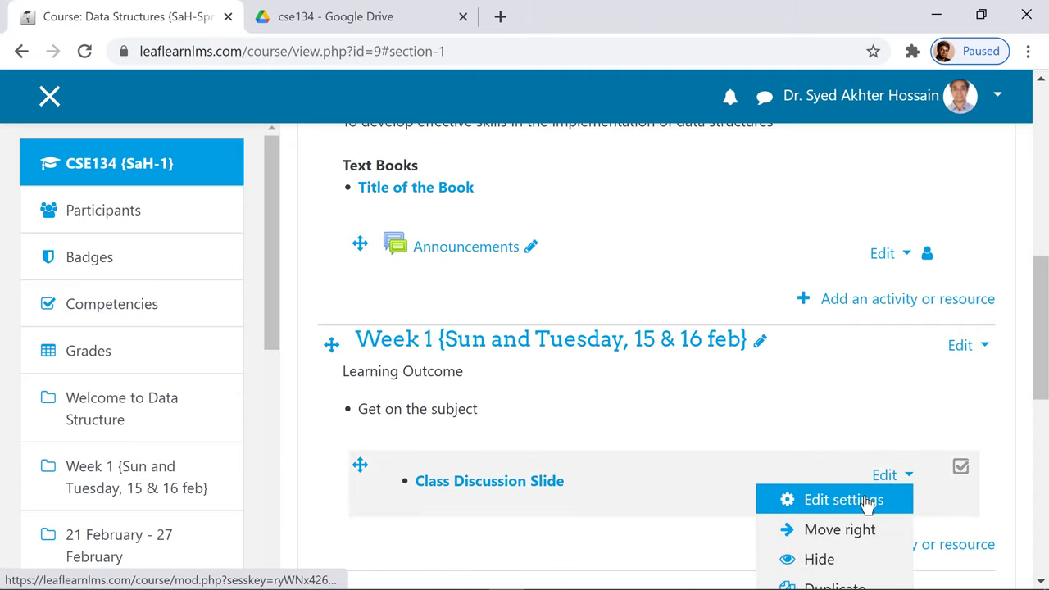
click(868, 503)
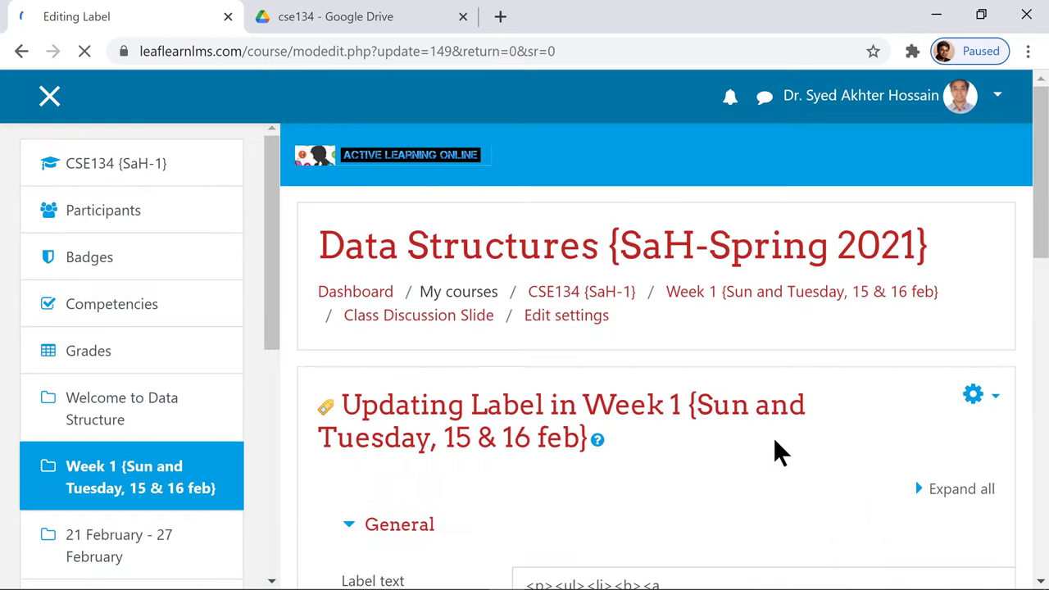
In the label's HTML source, delete the empty '<p></p>' paragraph on line 1.
scroll(775, 451, down, 3)
click(541, 308)
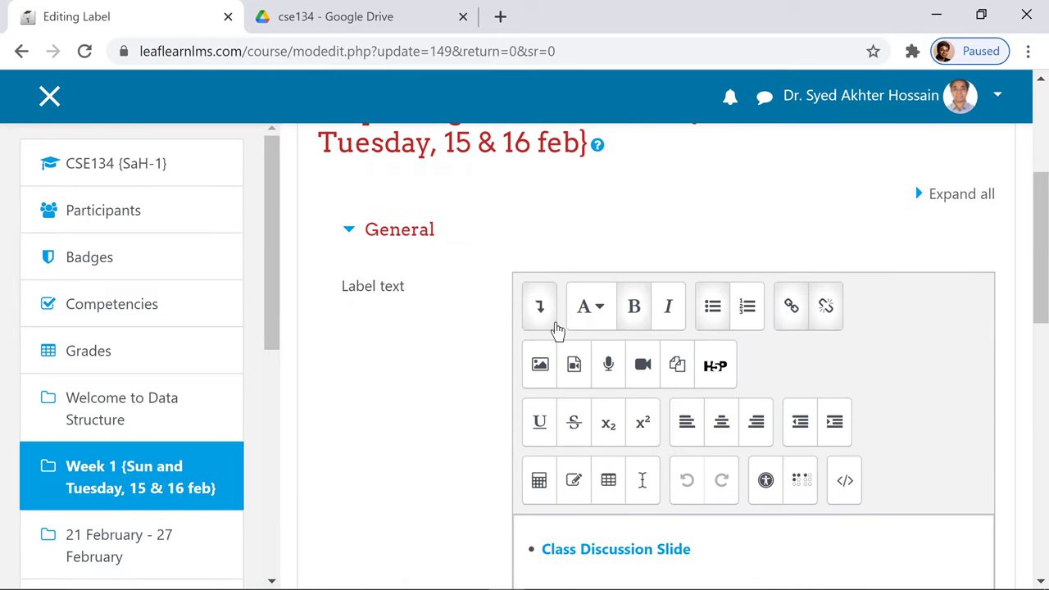
click(845, 481)
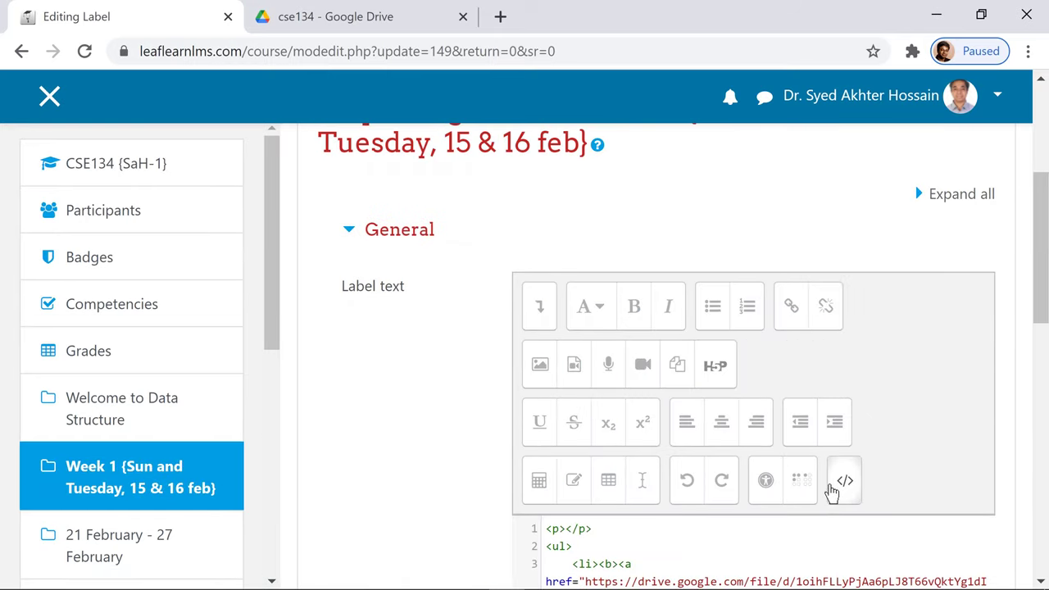
scroll(829, 494, down, 3)
drag(647, 332, 535, 332)
key(Delete)
key(Delete)
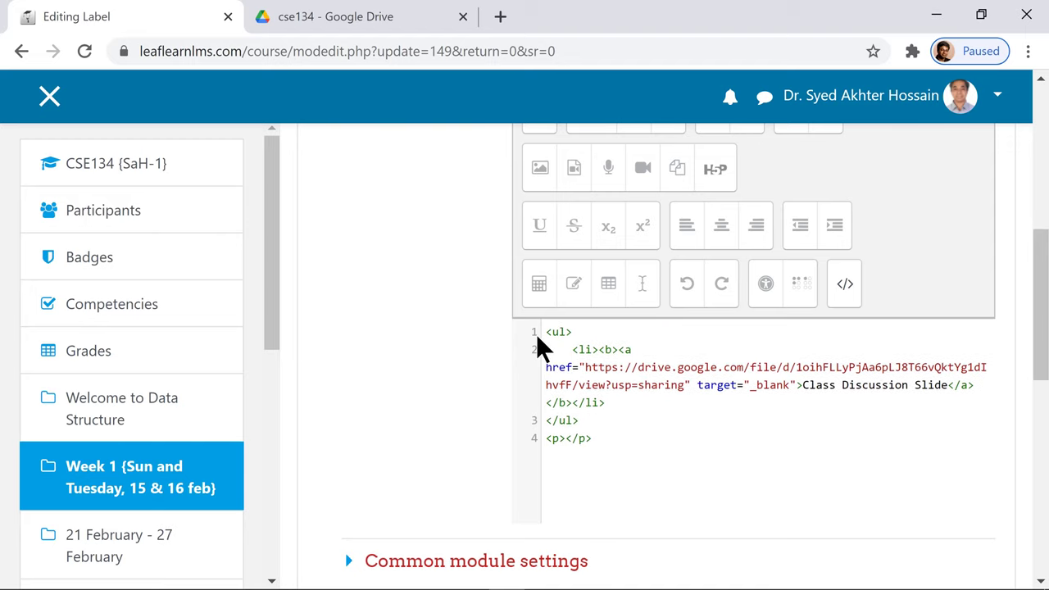
scroll(569, 323, down, 6)
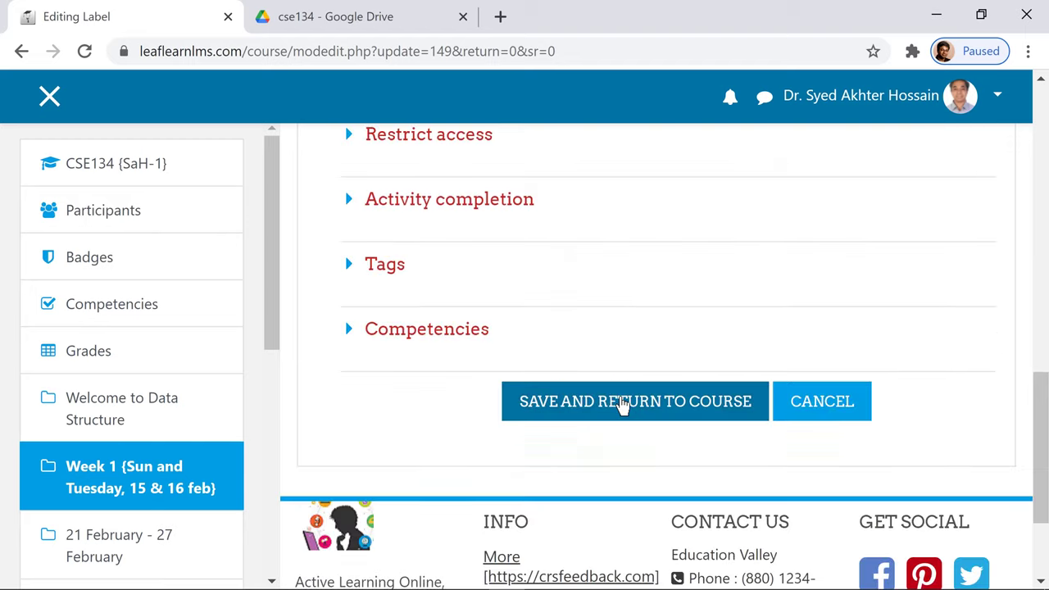
Save the edited label and bring up the Class Discussion Slide item's actions in Week 1.
click(623, 401)
scroll(750, 401, down, 1)
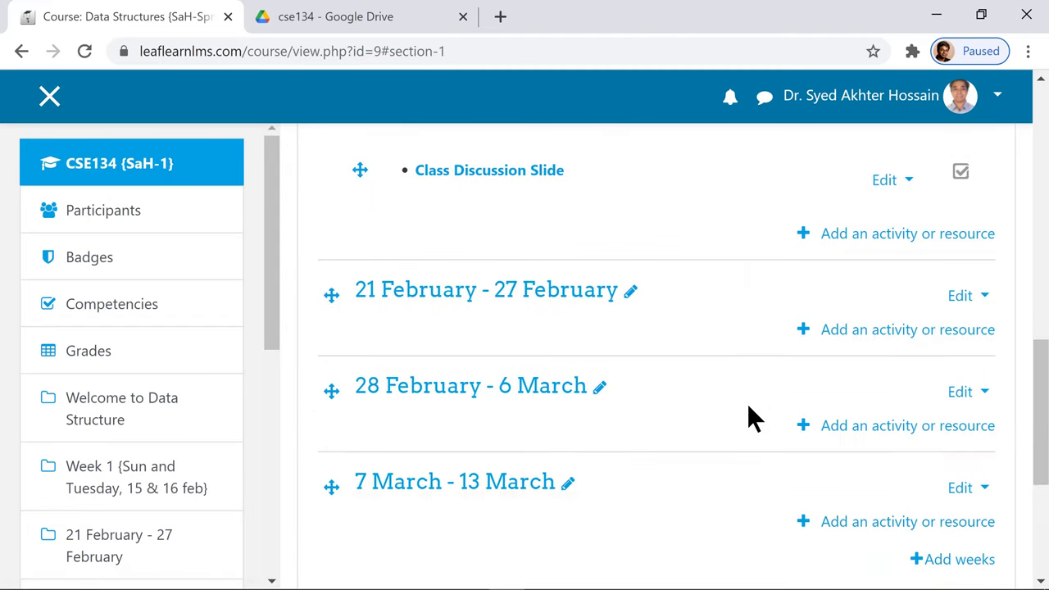
scroll(535, 381, up, 2)
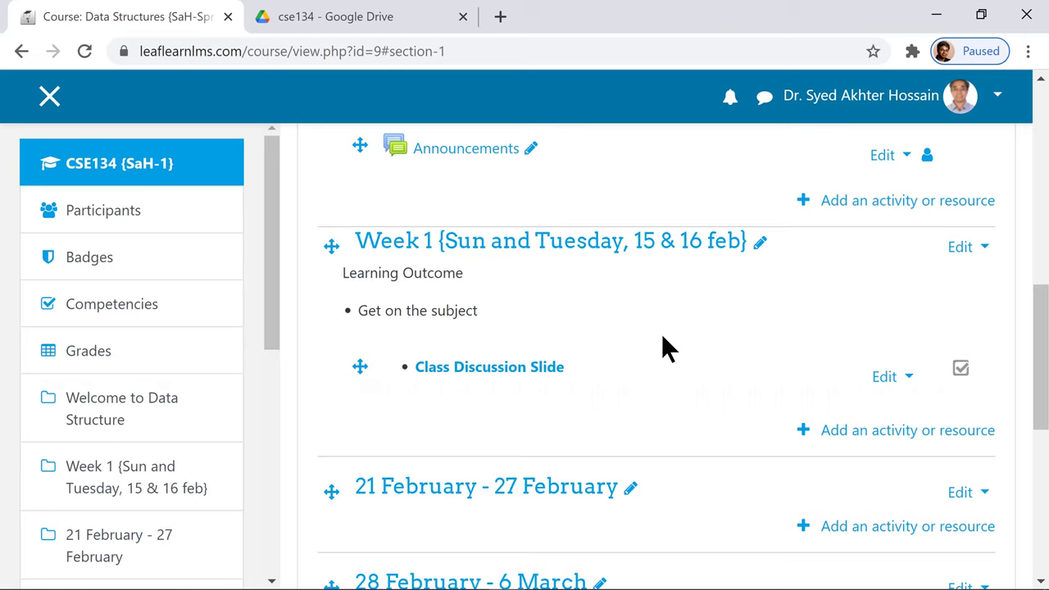
click(906, 382)
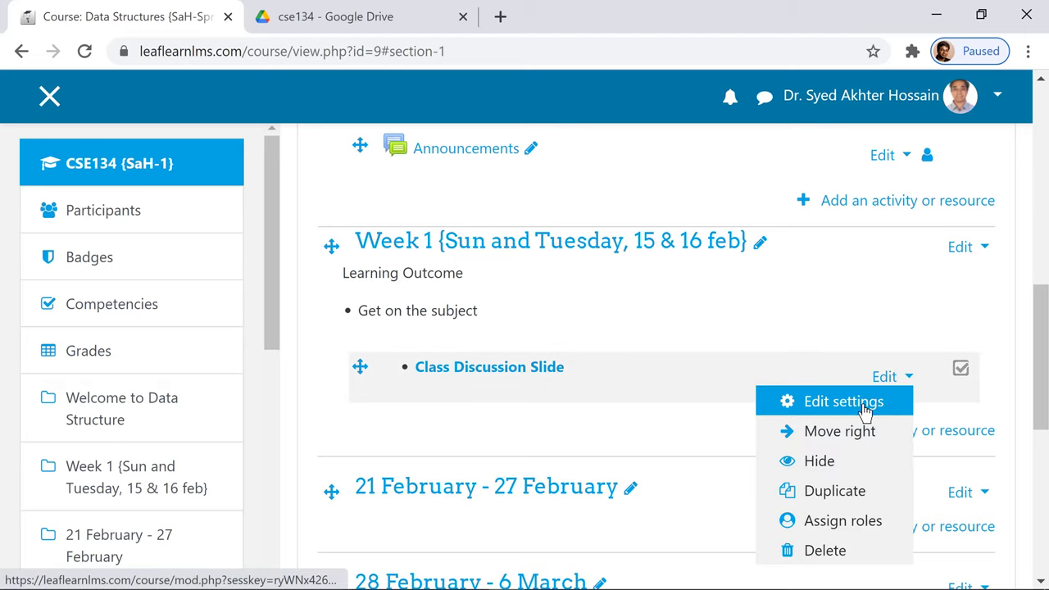
Remove the bullet from Class Discussion Slide and prefix it with '1.1'.
click(867, 406)
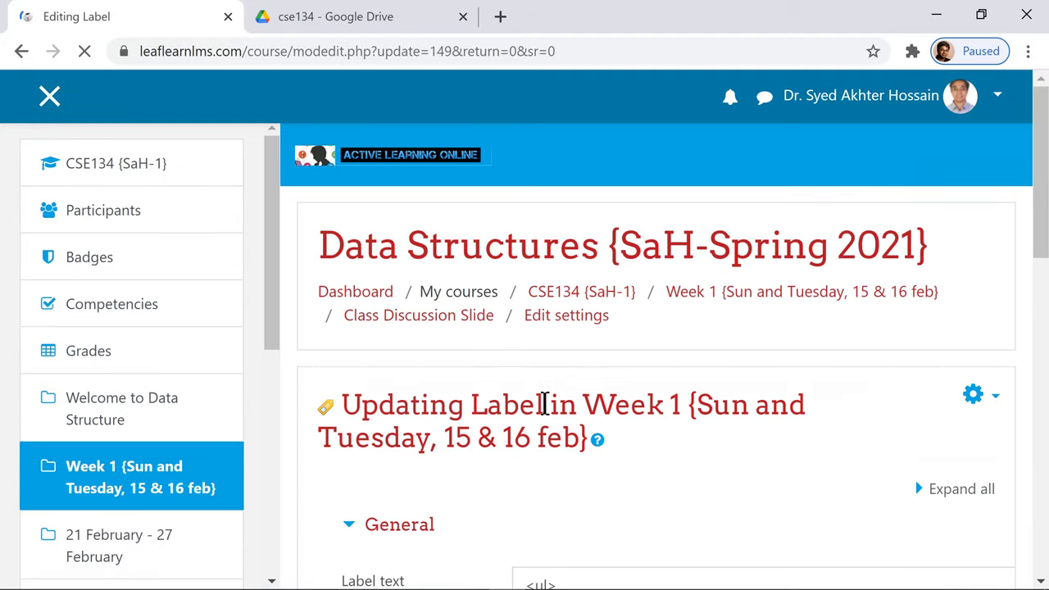
click(572, 420)
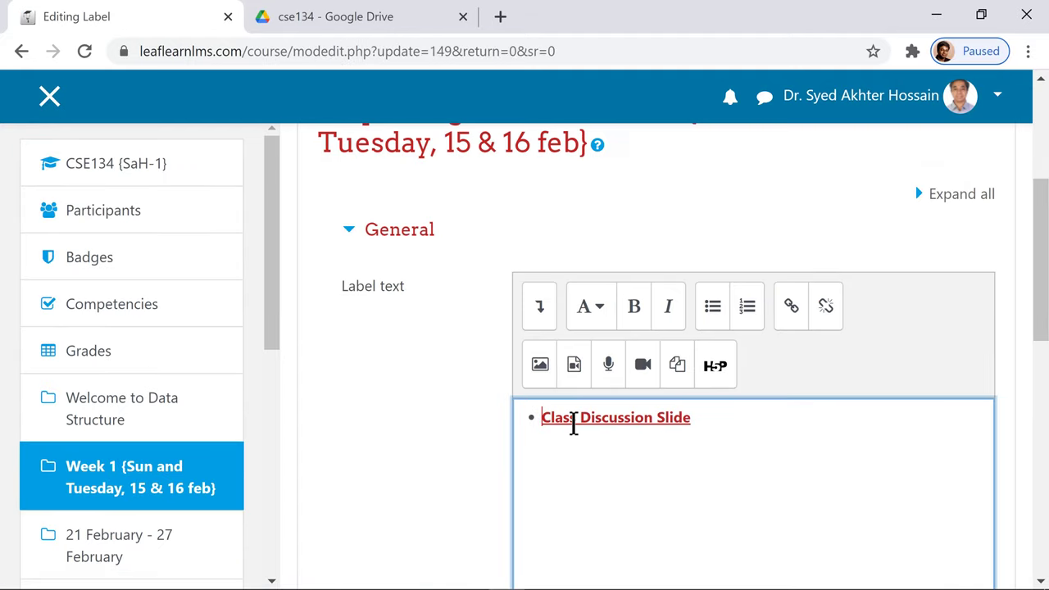
click(713, 317)
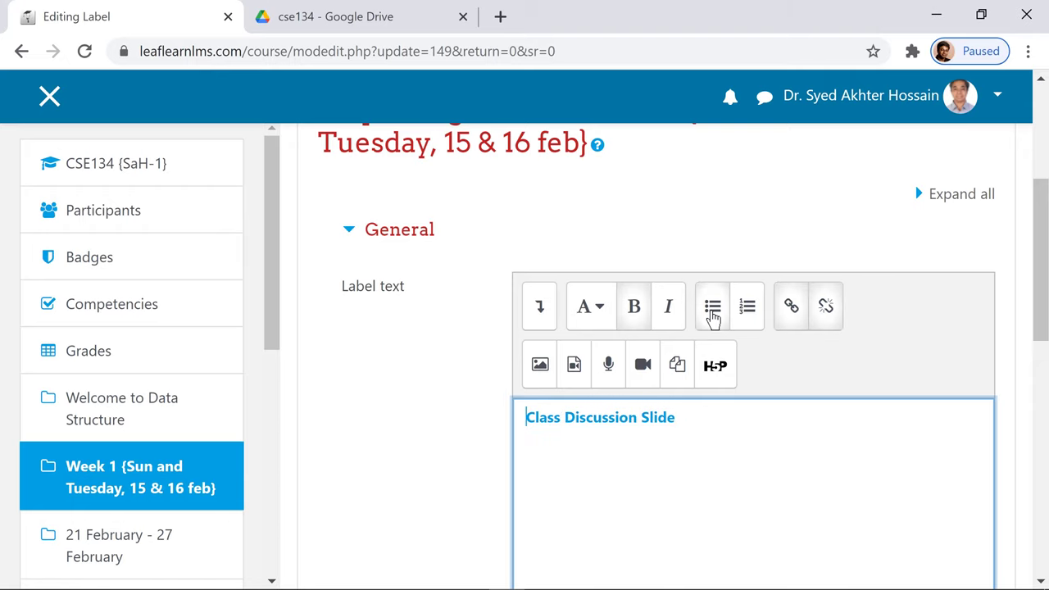
text(1.1)
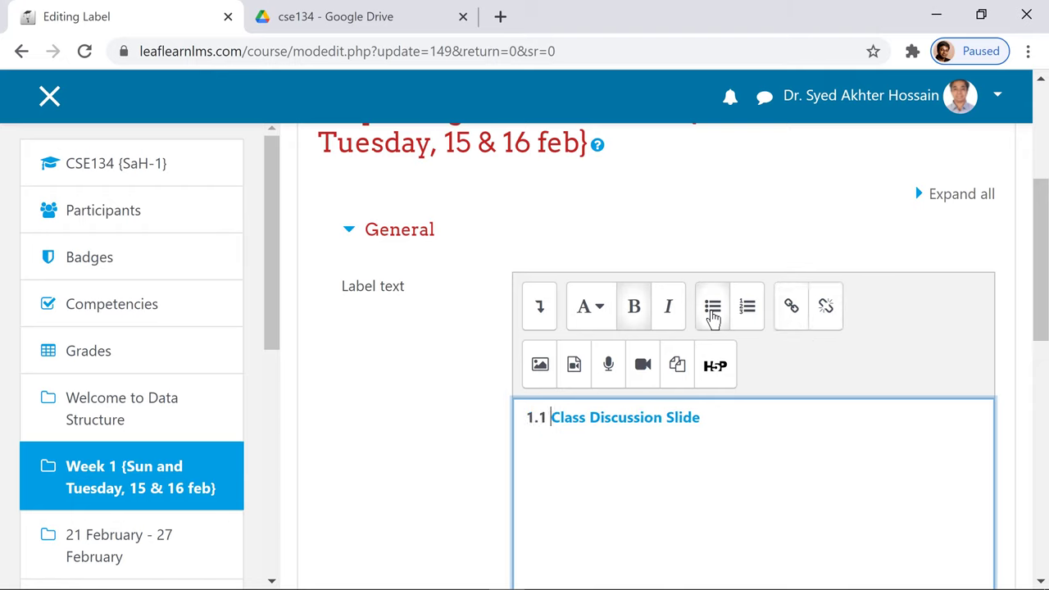
Append '[will be discussed during the class]' to the label text and save it.
click(744, 432)
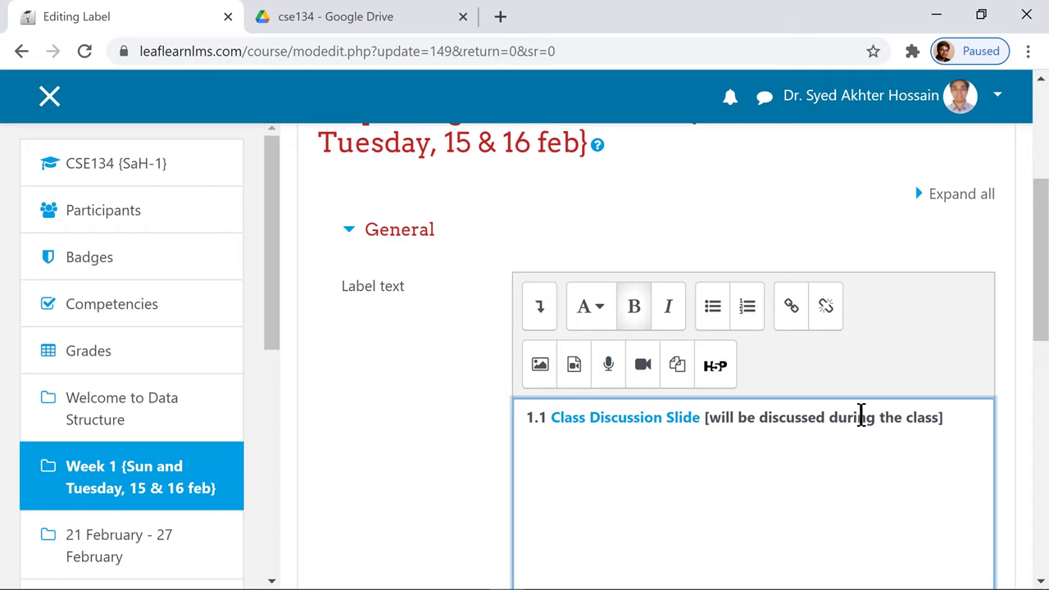
scroll(986, 430, down, 10)
click(588, 398)
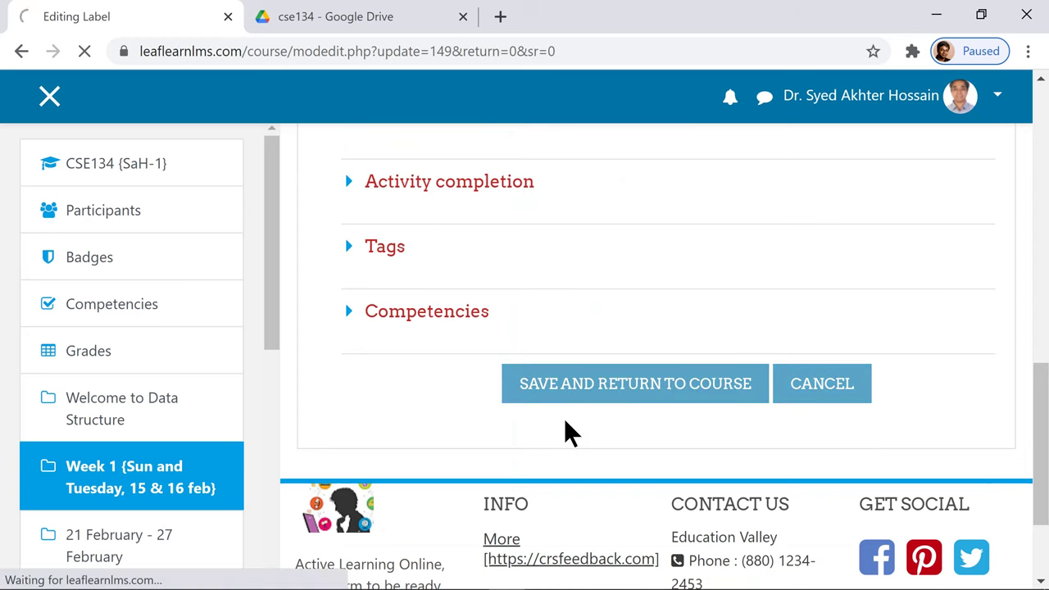
scroll(694, 394, up, 1)
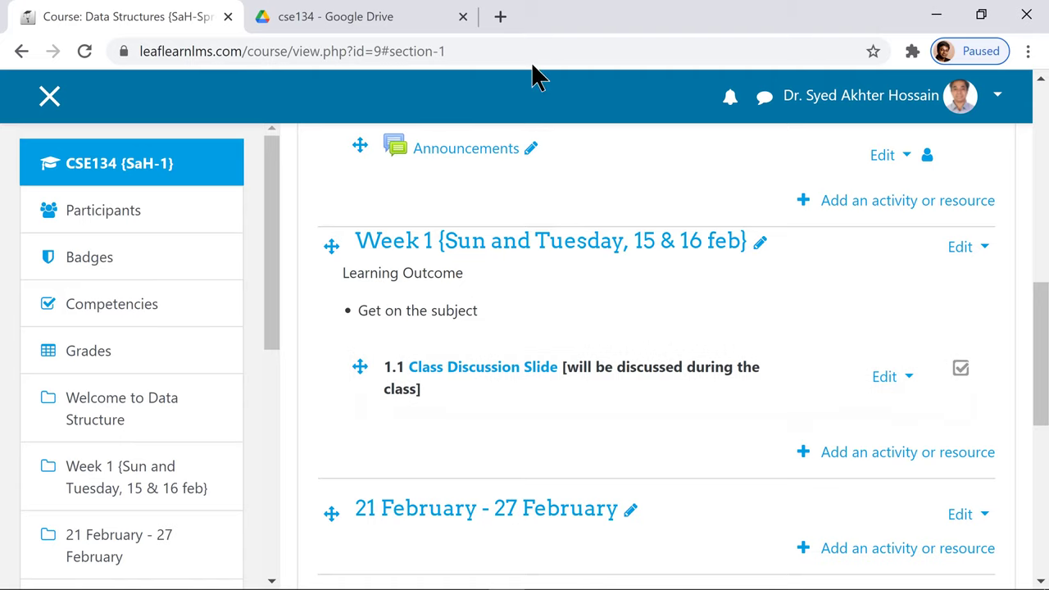
In a new tab, go to YouTube and search for 'data structure'.
click(501, 20)
text(you)
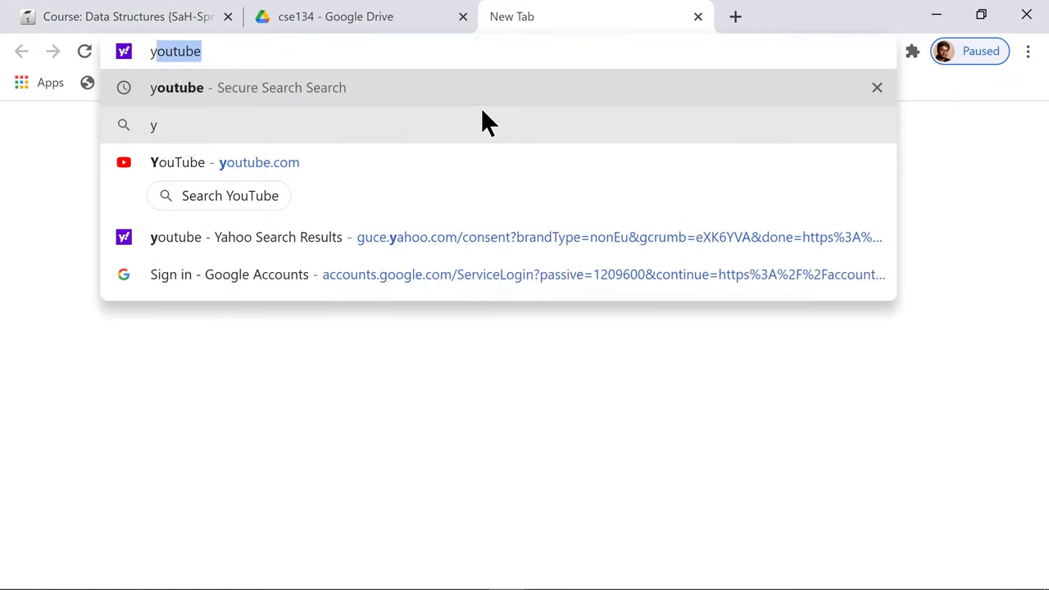
key(Return)
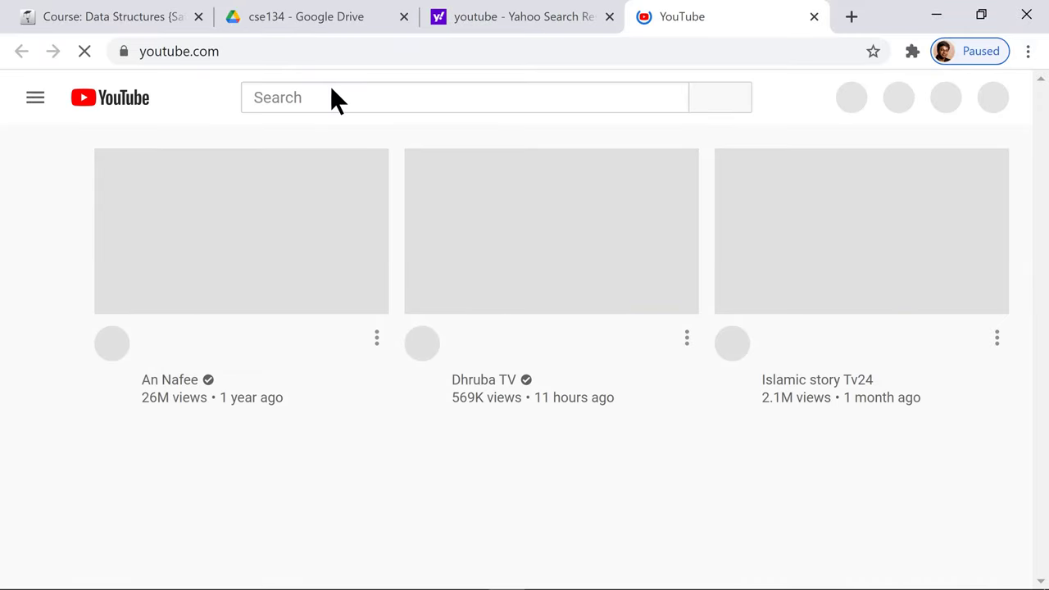
click(324, 98)
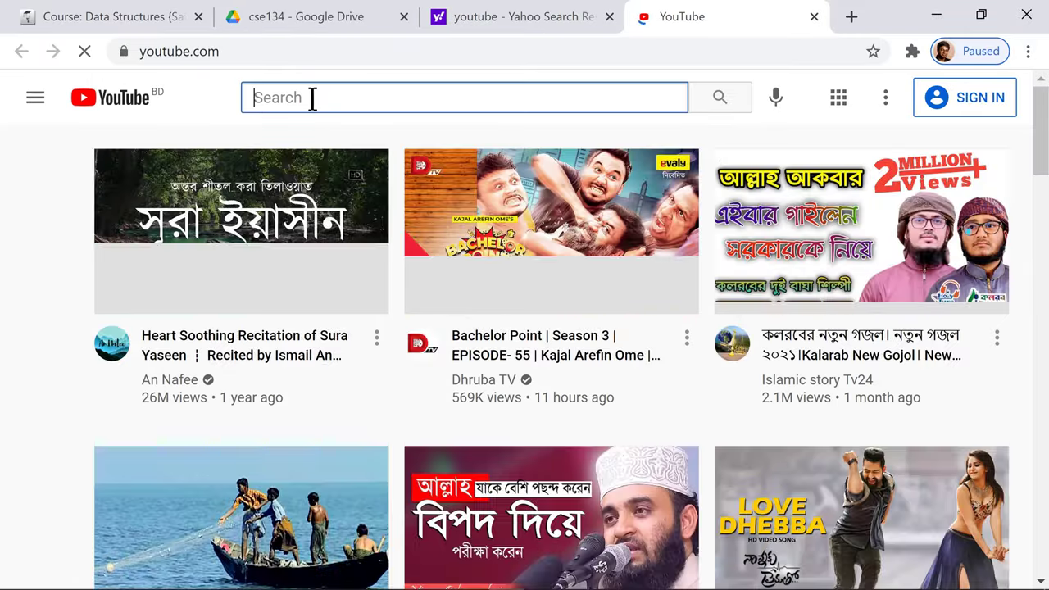
text(data)
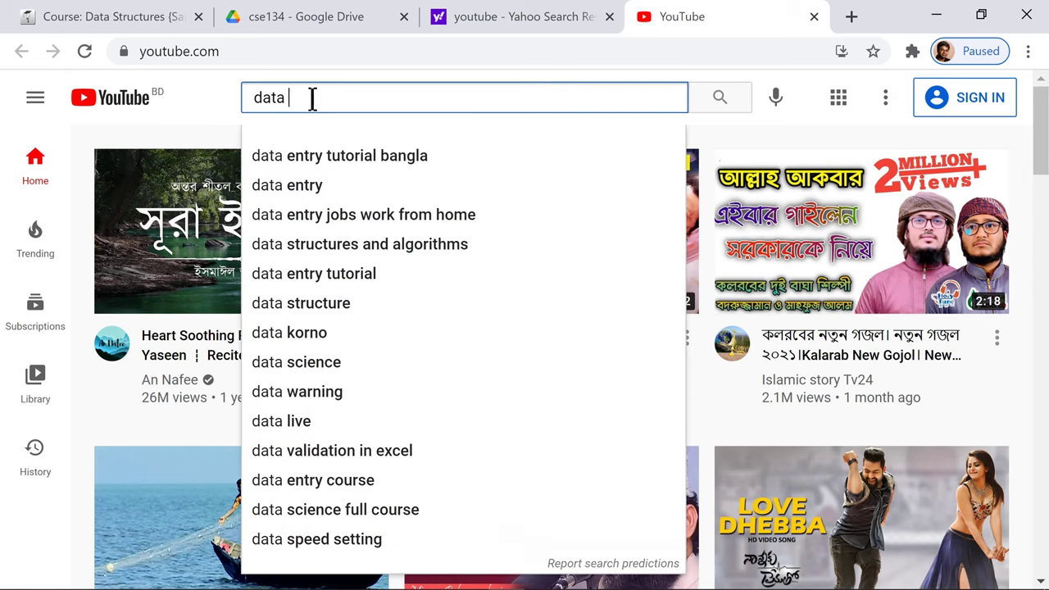
text( structure)
key(Return)
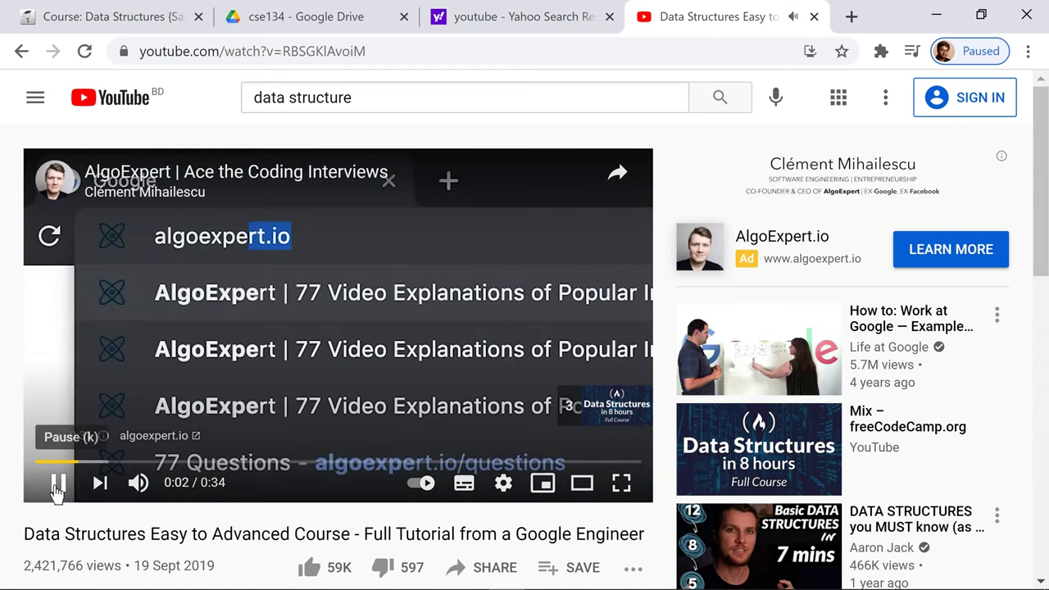
Pause the Data Structures Easy to Advanced Course video and copy its URL.
click(58, 483)
click(347, 55)
right_click(348, 53)
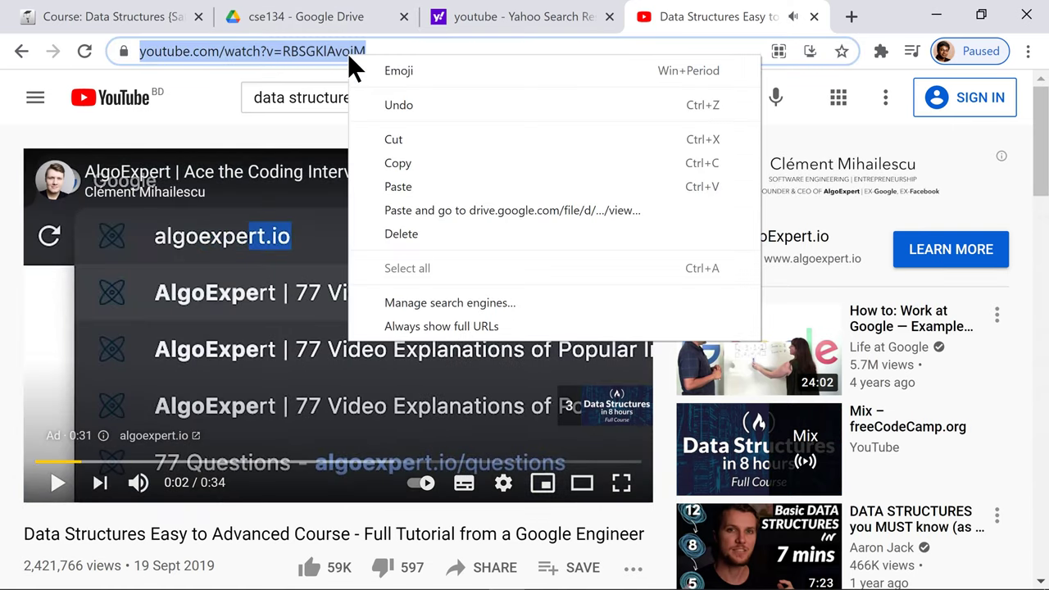
click(400, 167)
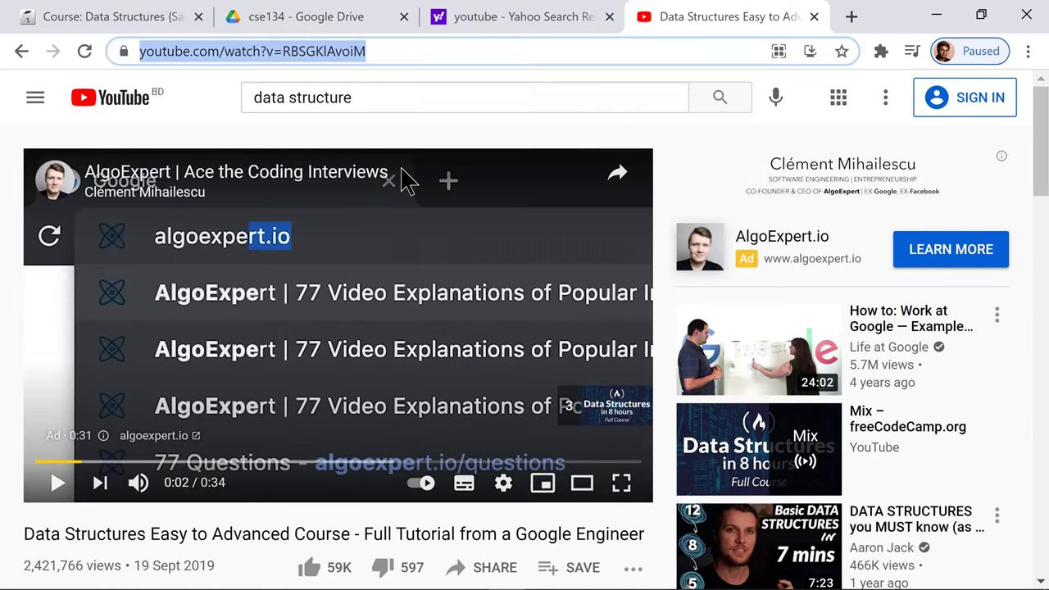
Back on the course page, add a new Label to Week 1 {Sun and Tuesday, 15 & 16 feb}.
click(312, 14)
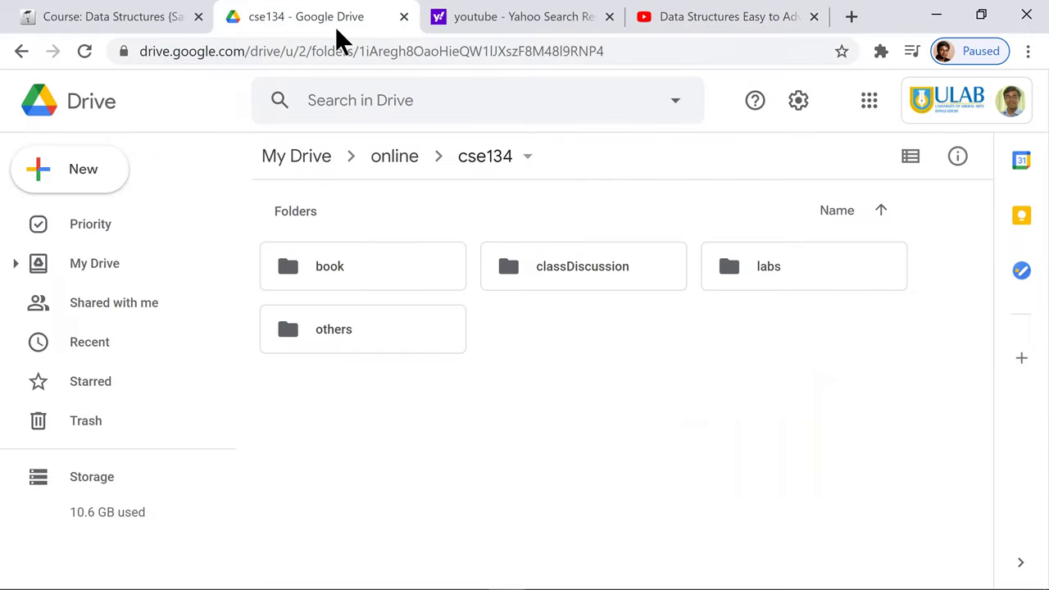
click(148, 23)
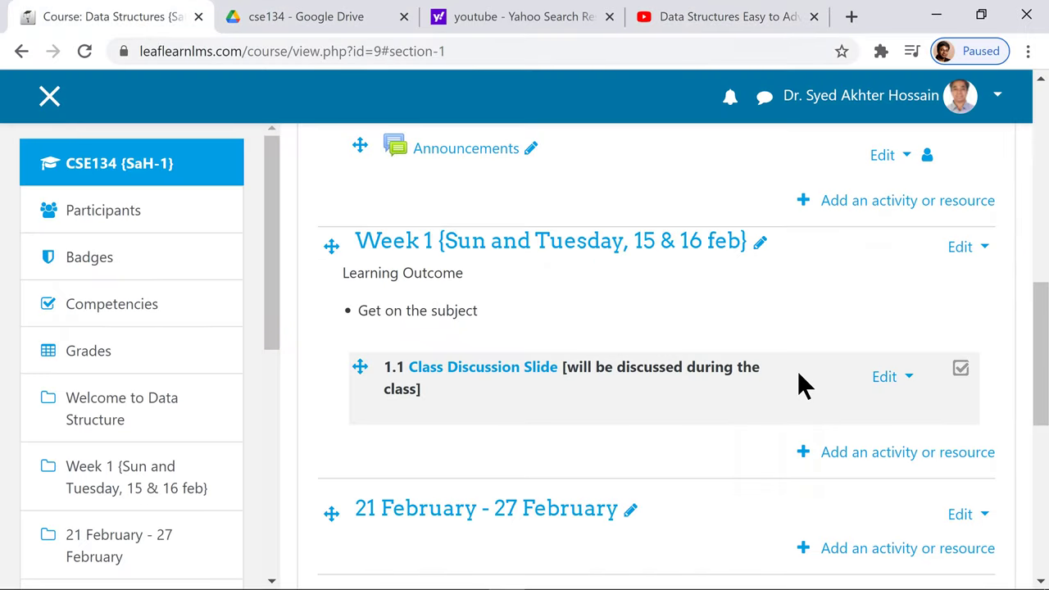
click(902, 459)
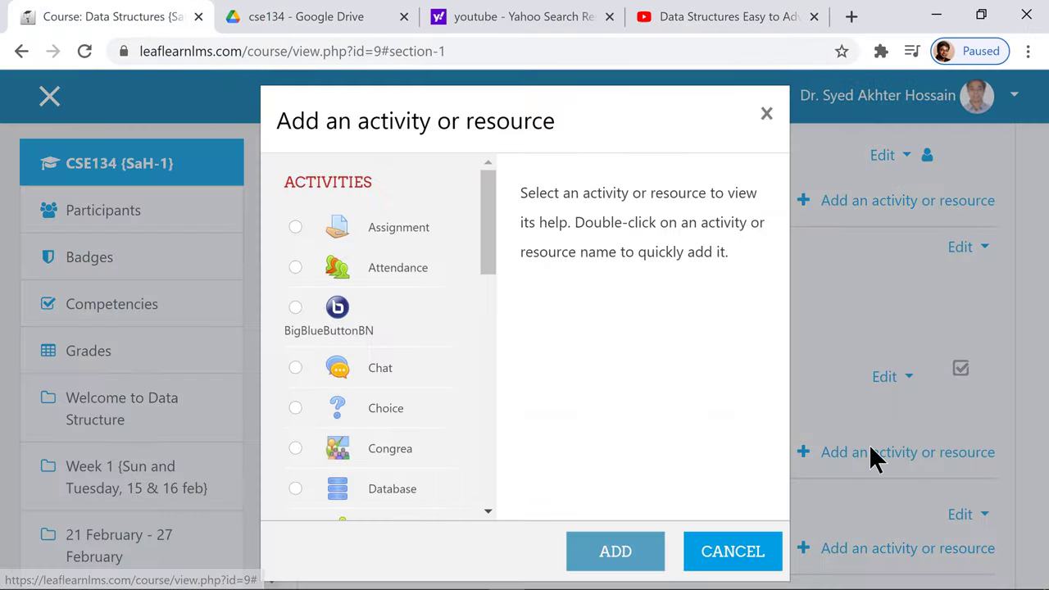
scroll(486, 422, down, 10)
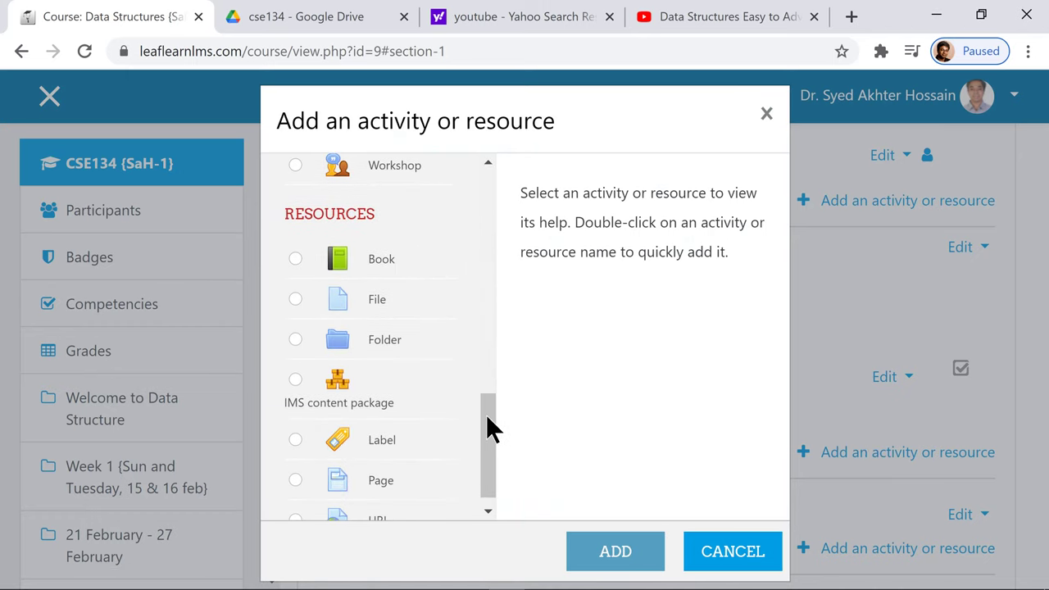
click(387, 441)
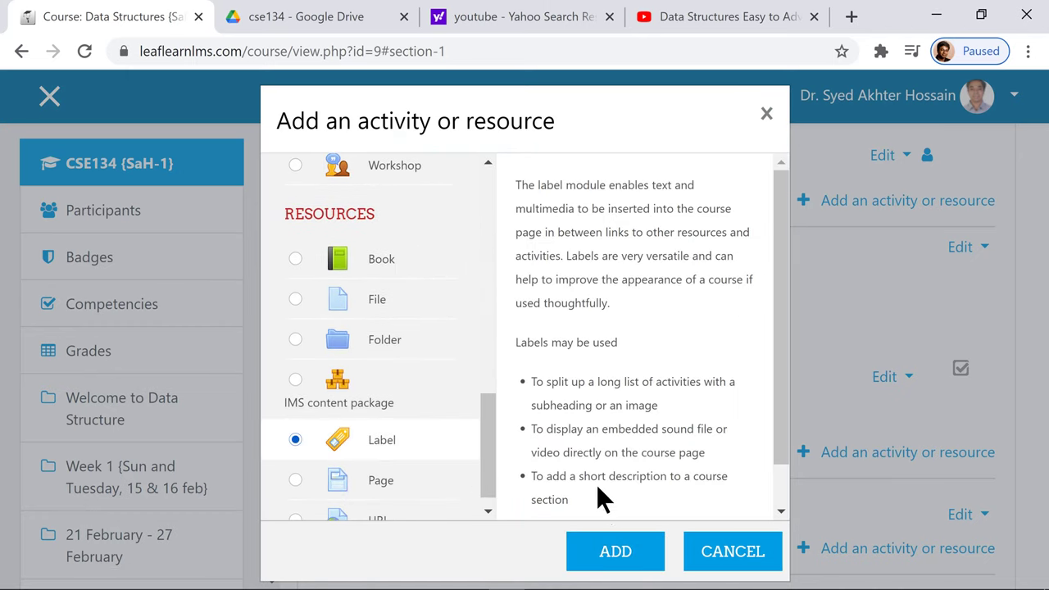
click(616, 551)
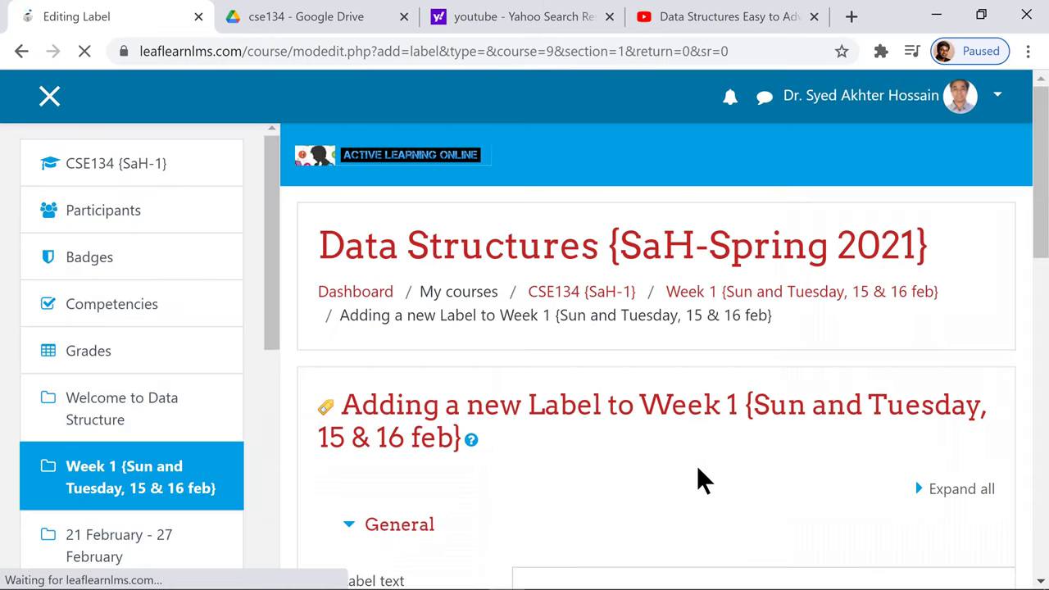
Type the bold label text '1.2 Video on Data Structure', fixing a typo in 'Video'.
scroll(697, 466, down, 4)
click(648, 450)
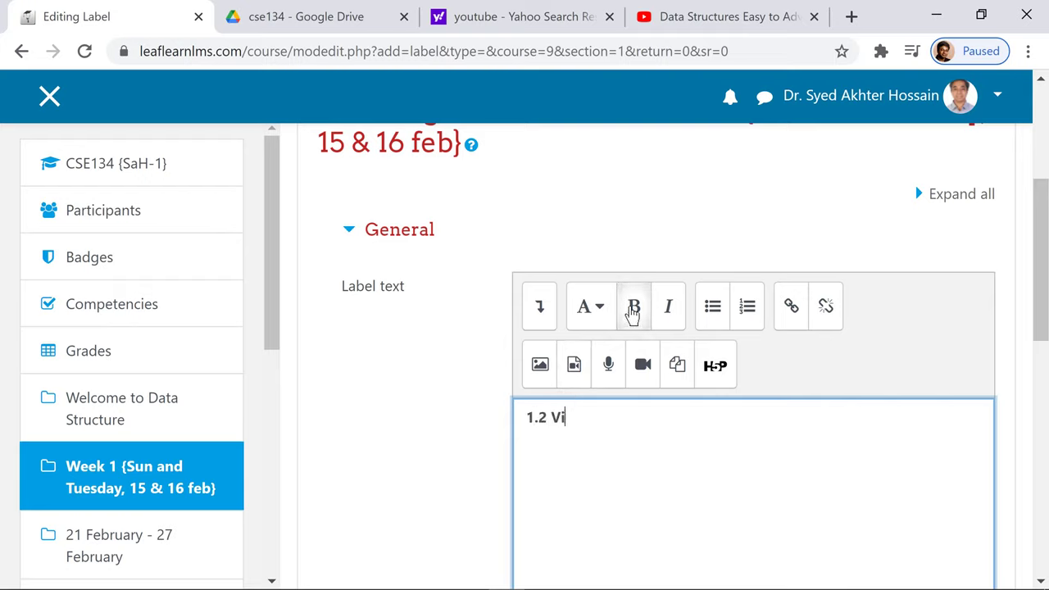
key(BackSpace)
key(BackSpace)
text(o)
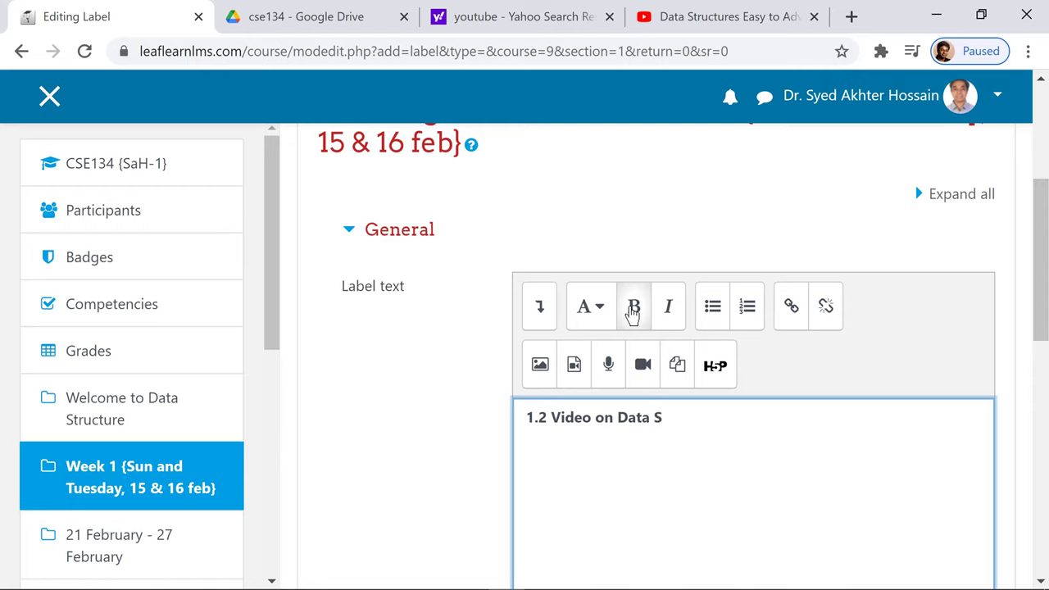
text(on Data Structure)
click(573, 368)
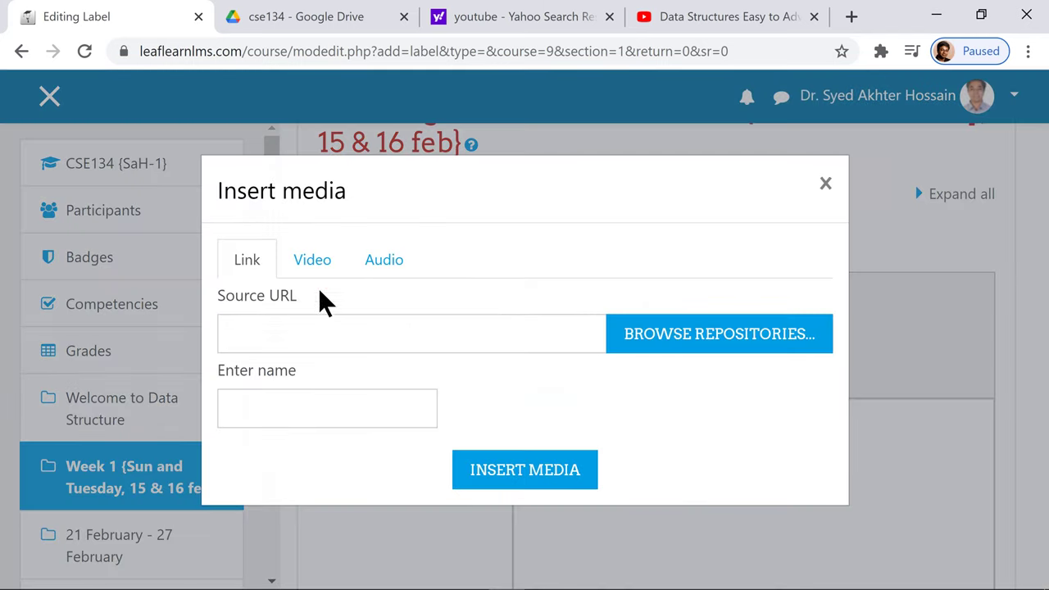
Insert the pasted YouTube URL as a Video source sized 500 × 300.
click(318, 264)
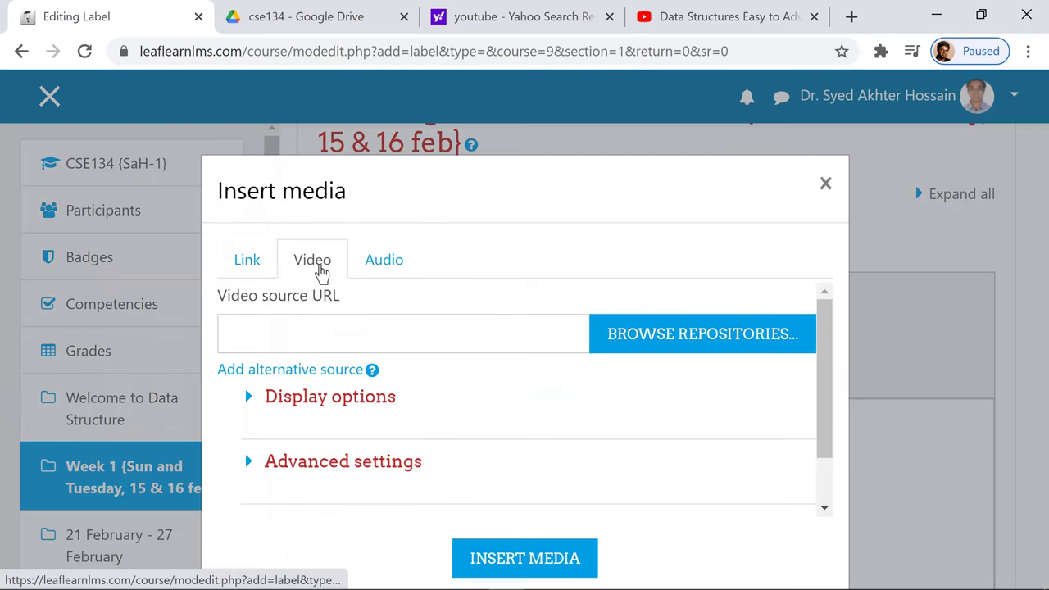
click(344, 321)
key(ctrl+v)
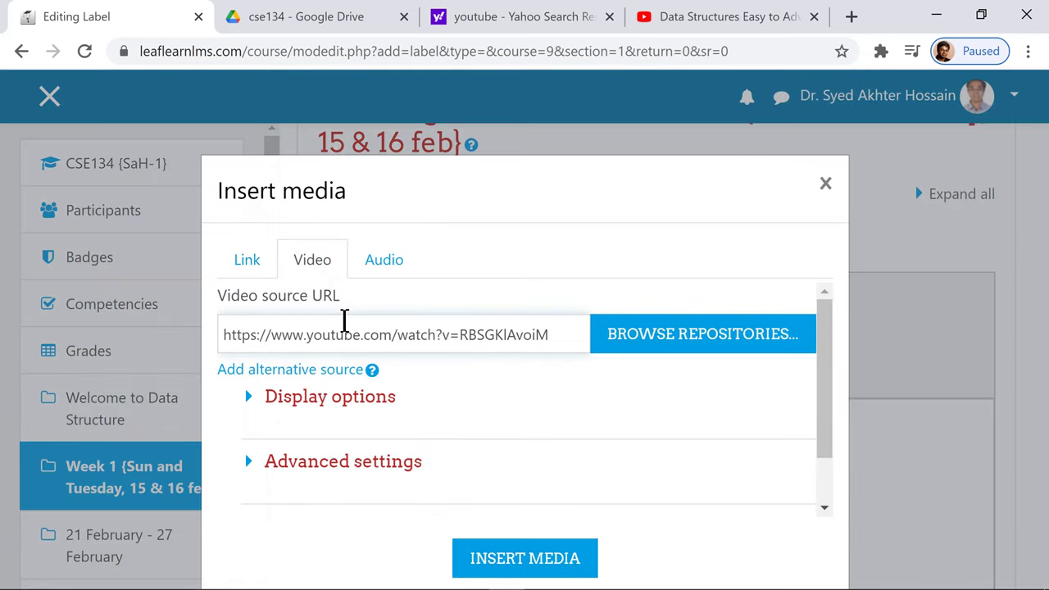
click(345, 402)
scroll(486, 374, down, 5)
scroll(307, 366, up, 2)
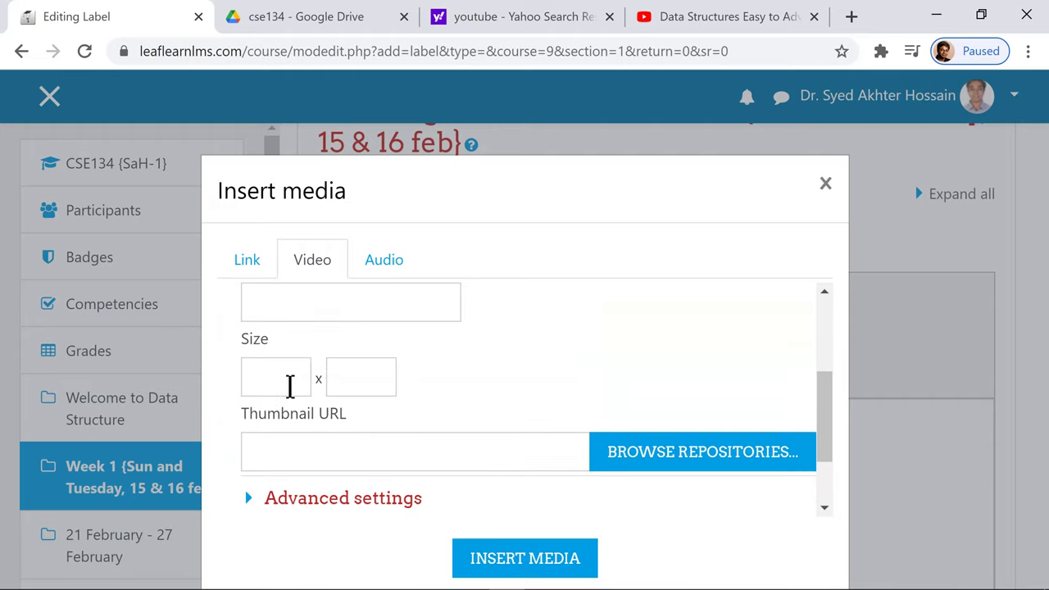
click(275, 370)
text(500)
key(Tab)
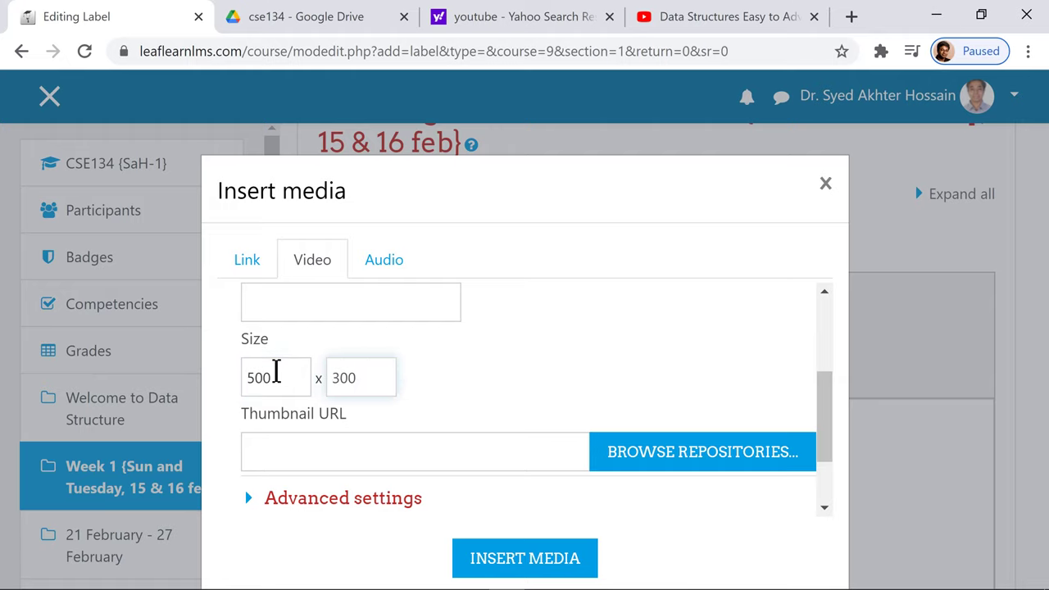
scroll(703, 489, down, 2)
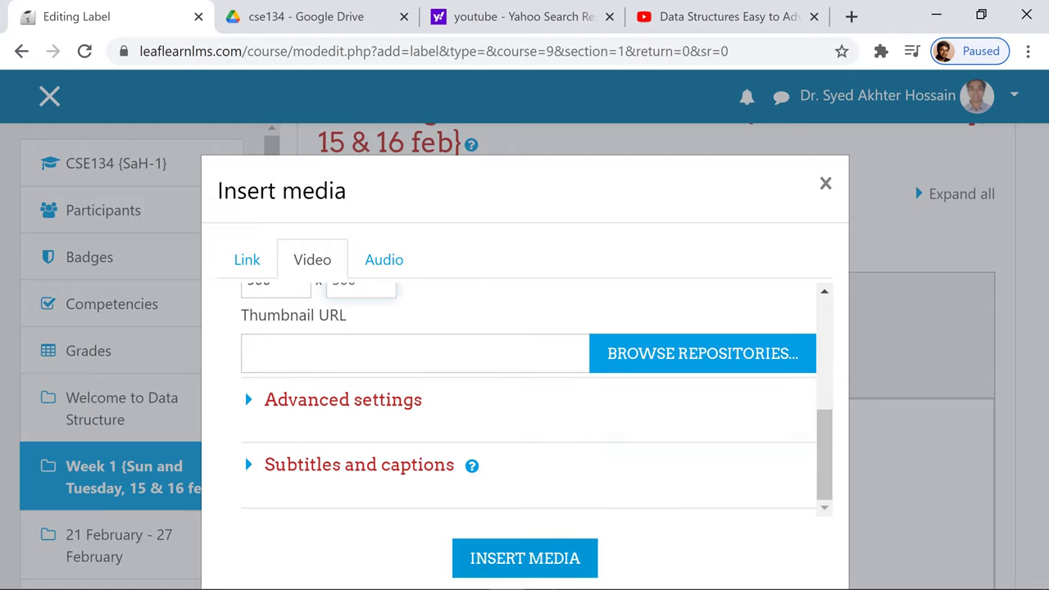
click(544, 560)
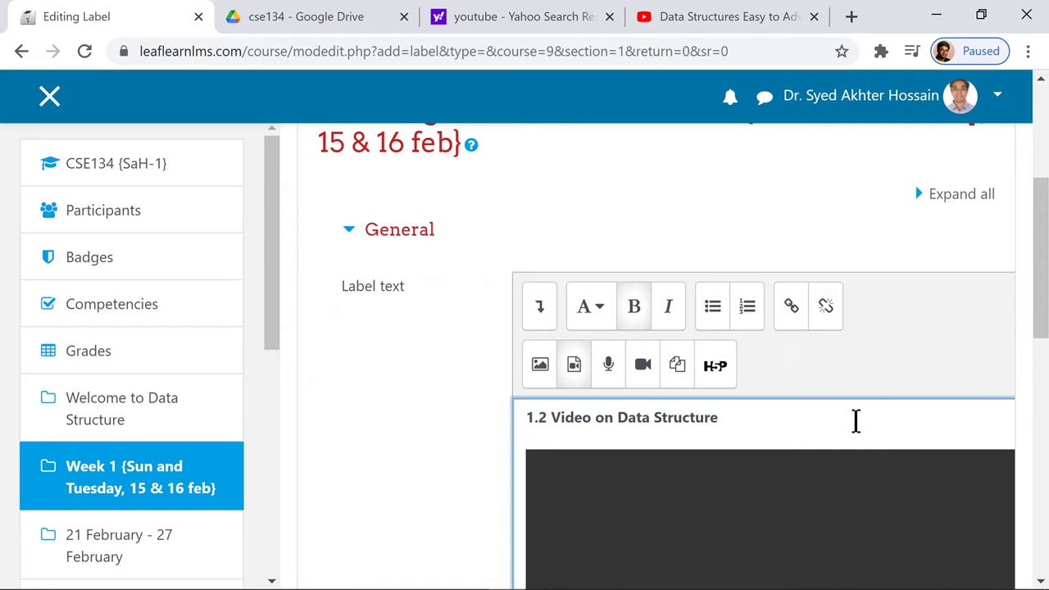
Save the new video label and return to the course page.
scroll(937, 445, down, 2)
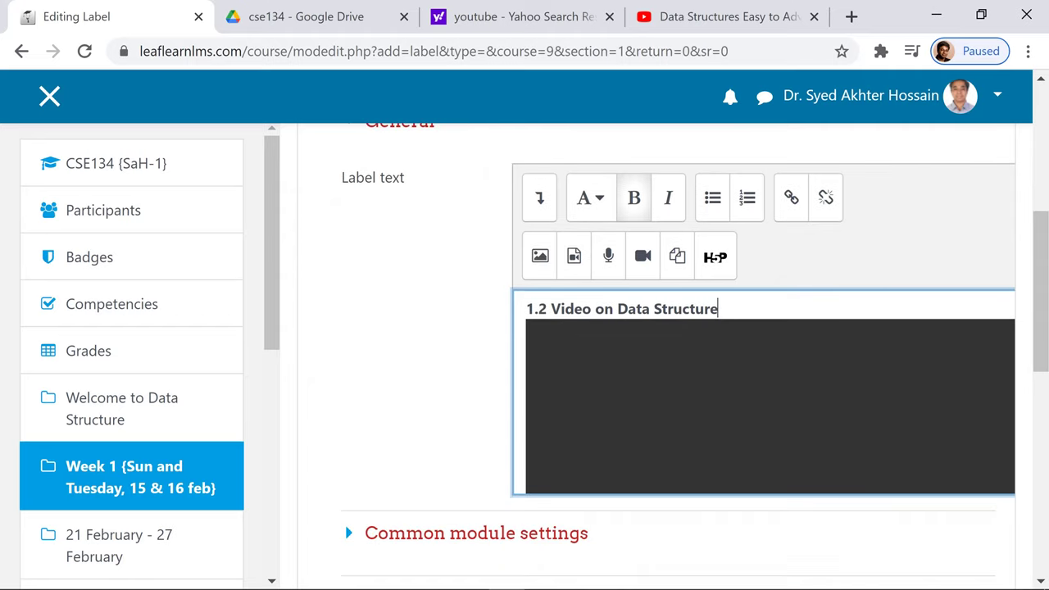
scroll(778, 511, down, 5)
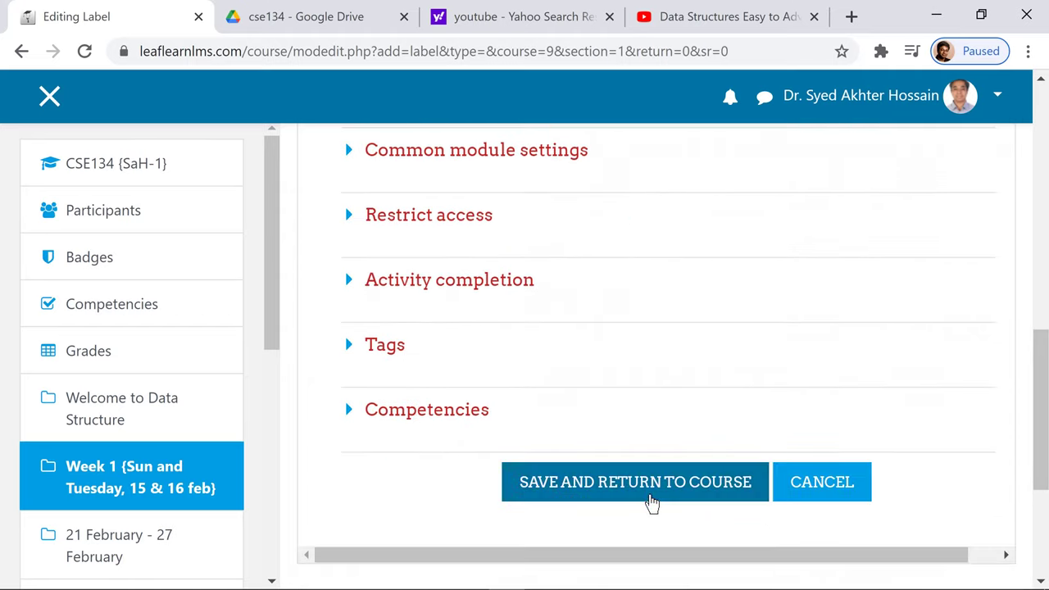
click(652, 497)
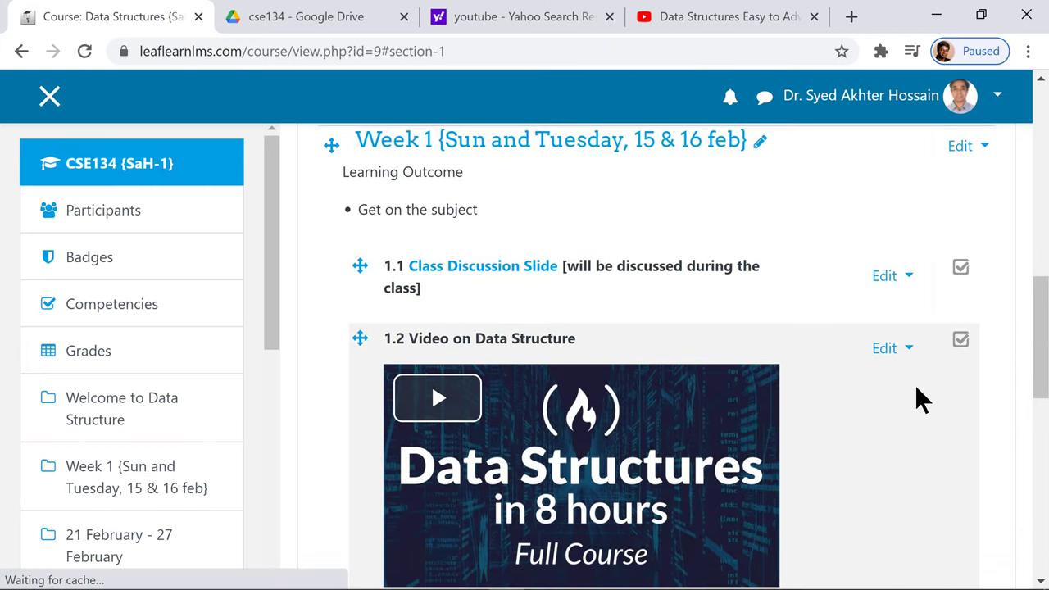
scroll(915, 392, down, 3)
scroll(915, 390, up, 2)
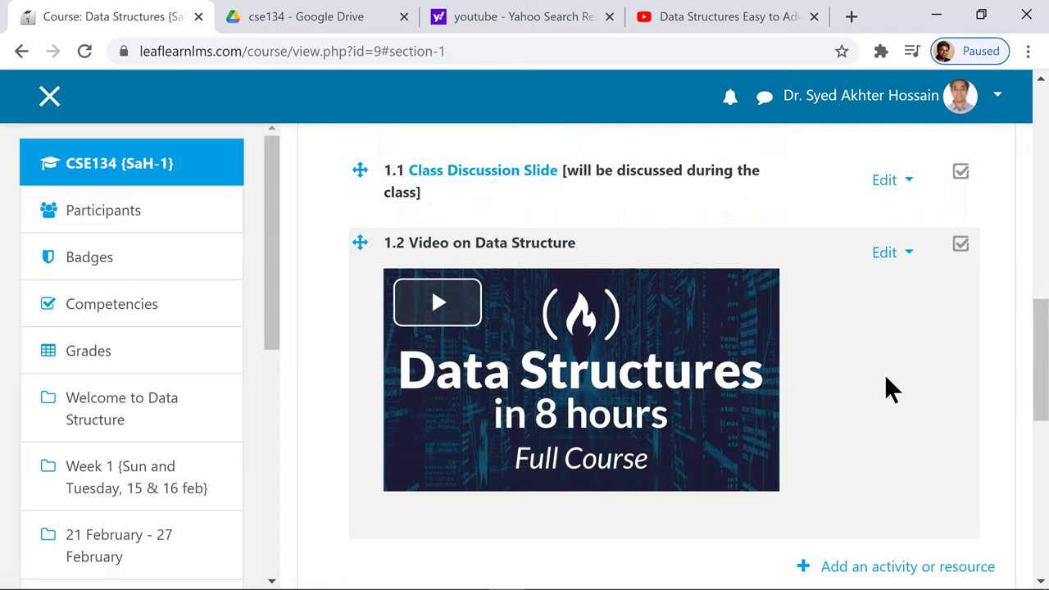
scroll(853, 390, up, 2)
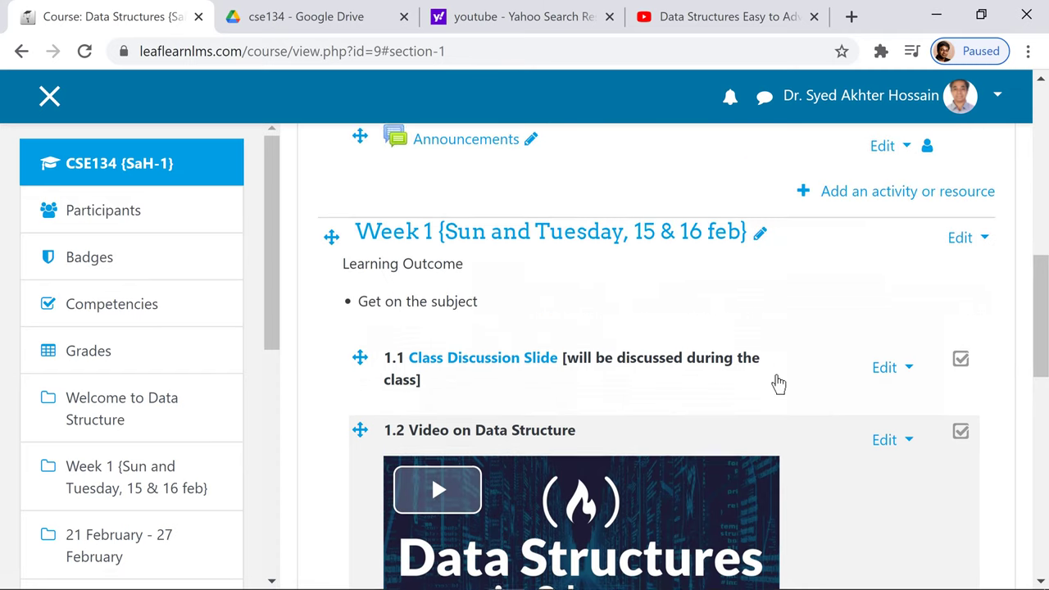